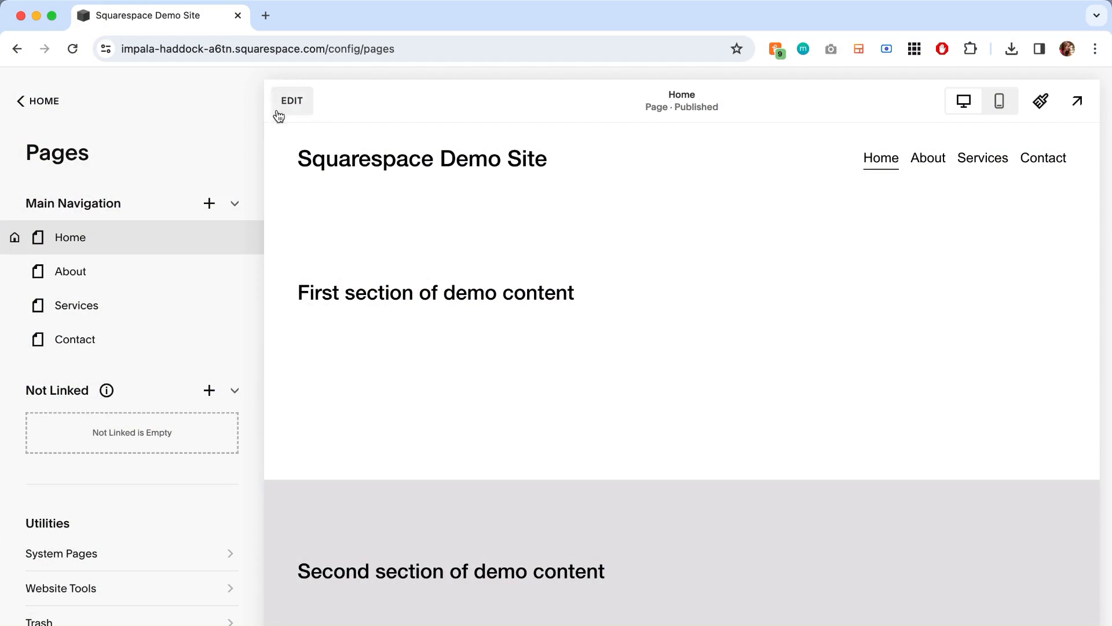
- Open the Home page for editing and enter the site header editor
{"action": "left_click", "coordinate": [295, 102]}
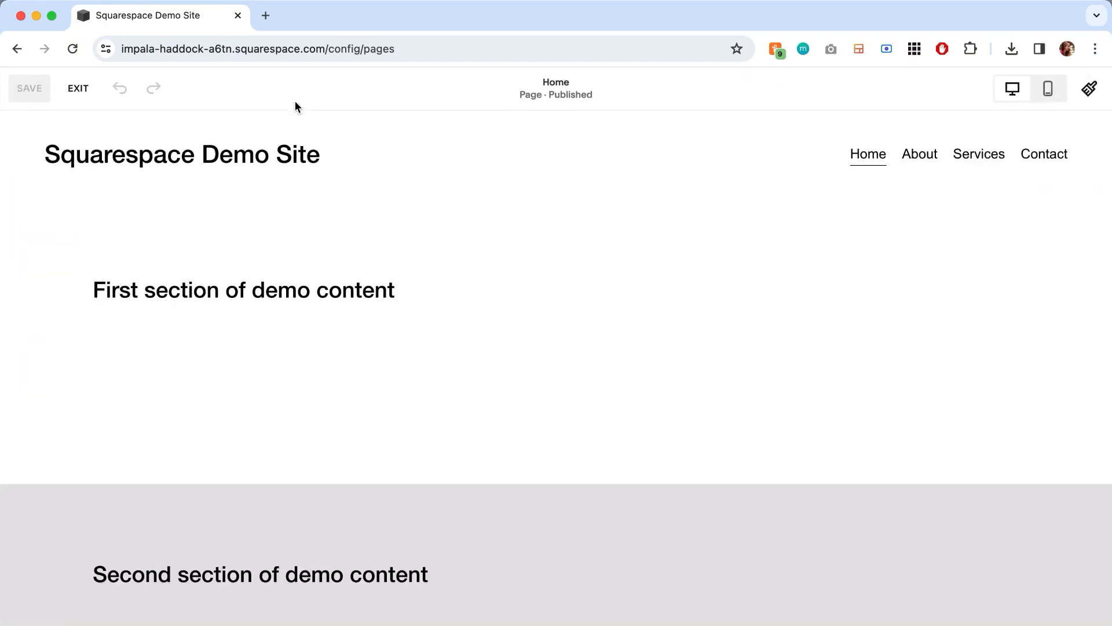
{"action": "mouse_move", "coordinate": [576, 137]}
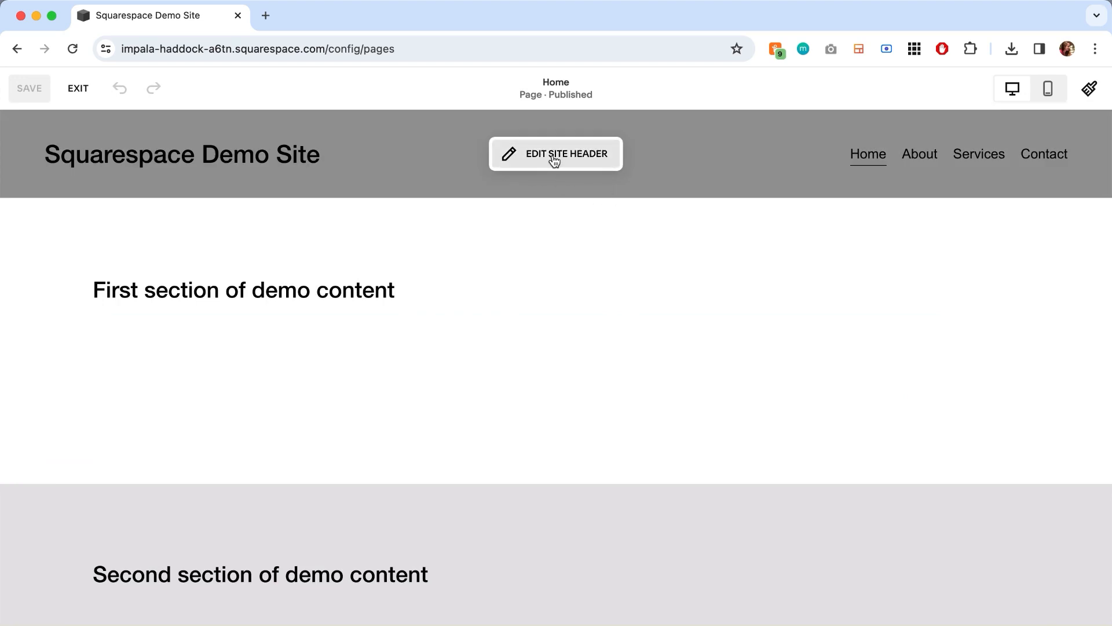
{"action": "left_click", "coordinate": [554, 160]}
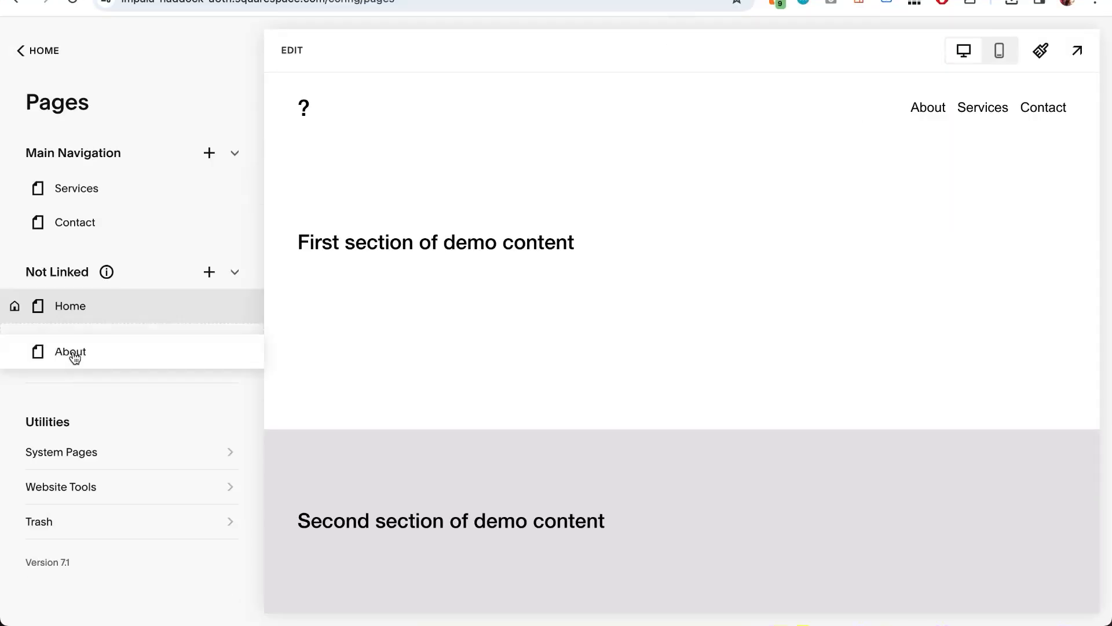
{"action": "left_click_drag", "start_coordinate": [69, 186], "coordinate": [70, 391]}
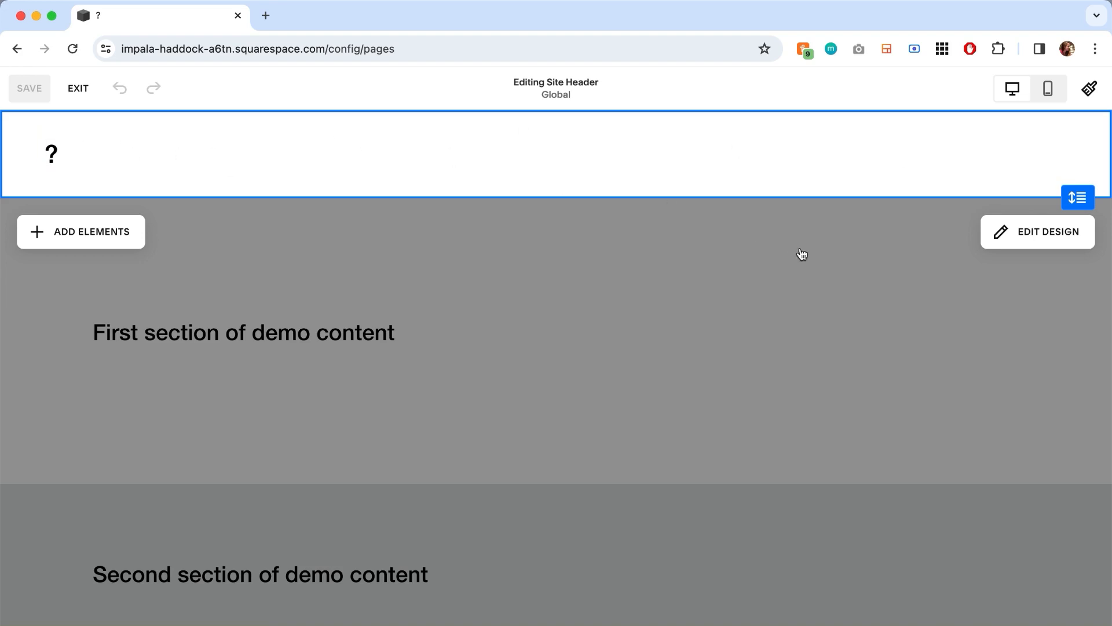
{"action": "left_click", "coordinate": [1026, 242]}
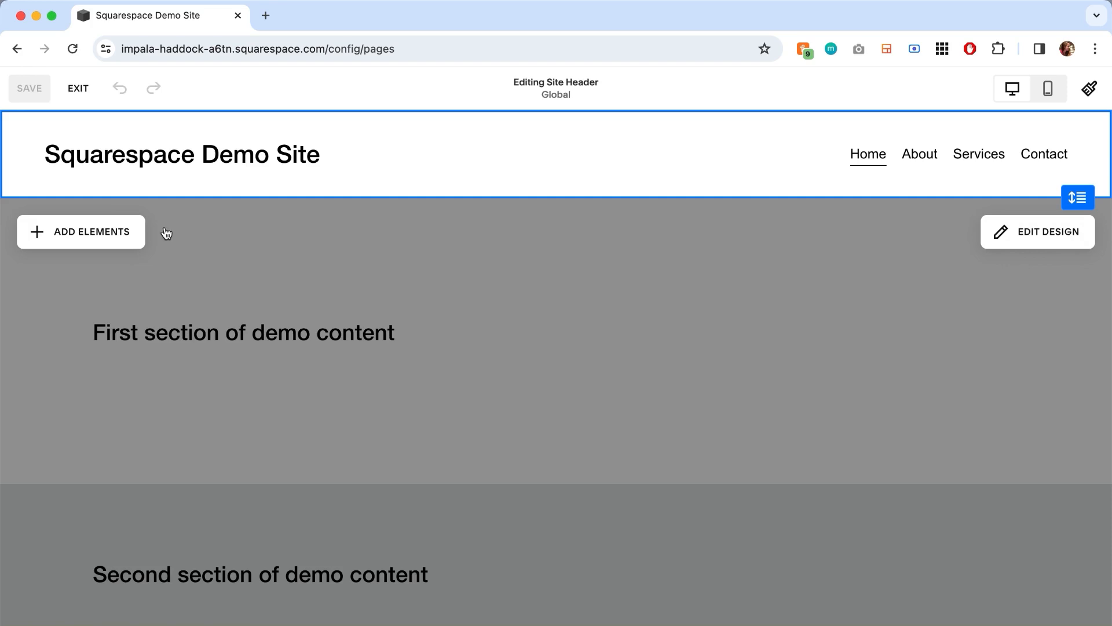
- Add the Button and Social Links elements to the site header, and switch the Cart element on and off again
{"action": "left_click", "coordinate": [106, 234]}
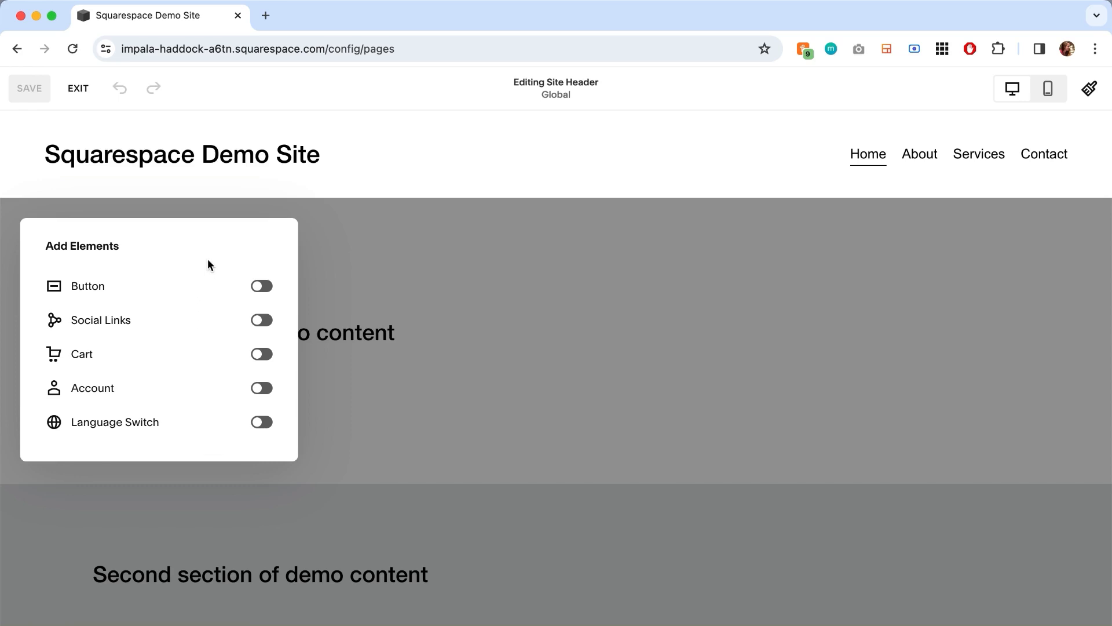
{"action": "left_click", "coordinate": [261, 287]}
{"action": "left_click", "coordinate": [261, 321]}
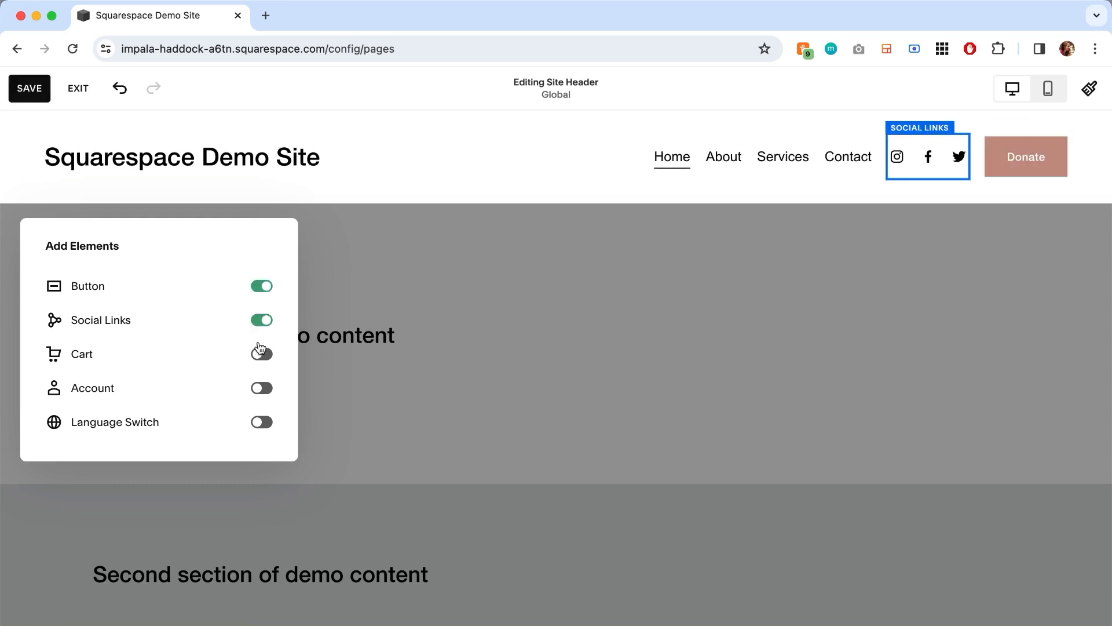
{"action": "left_click", "coordinate": [259, 353]}
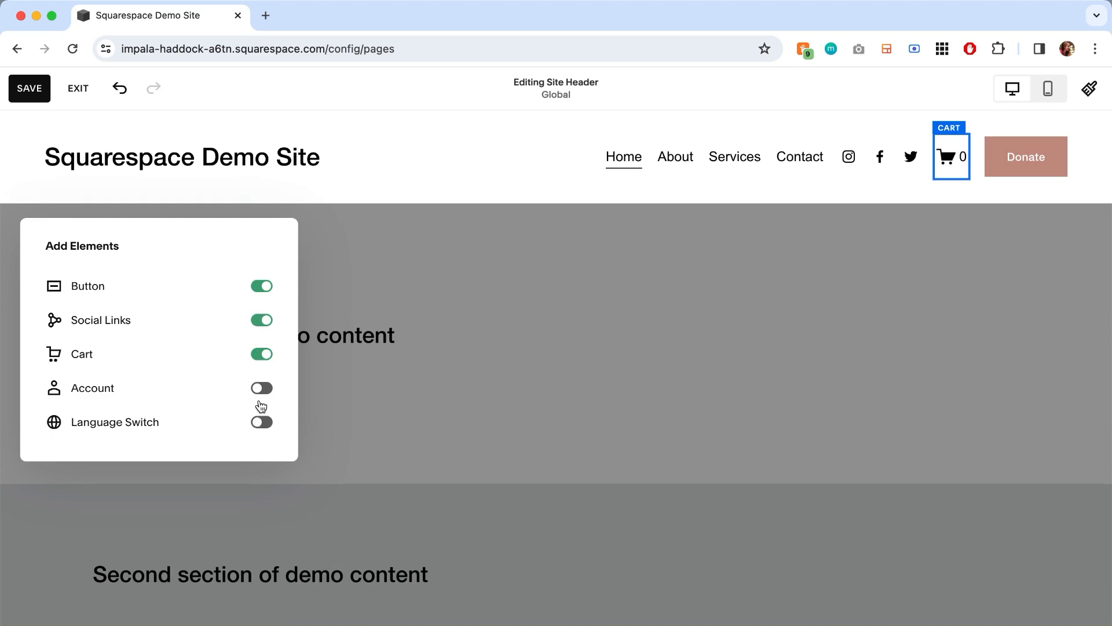
{"action": "left_click", "coordinate": [262, 354]}
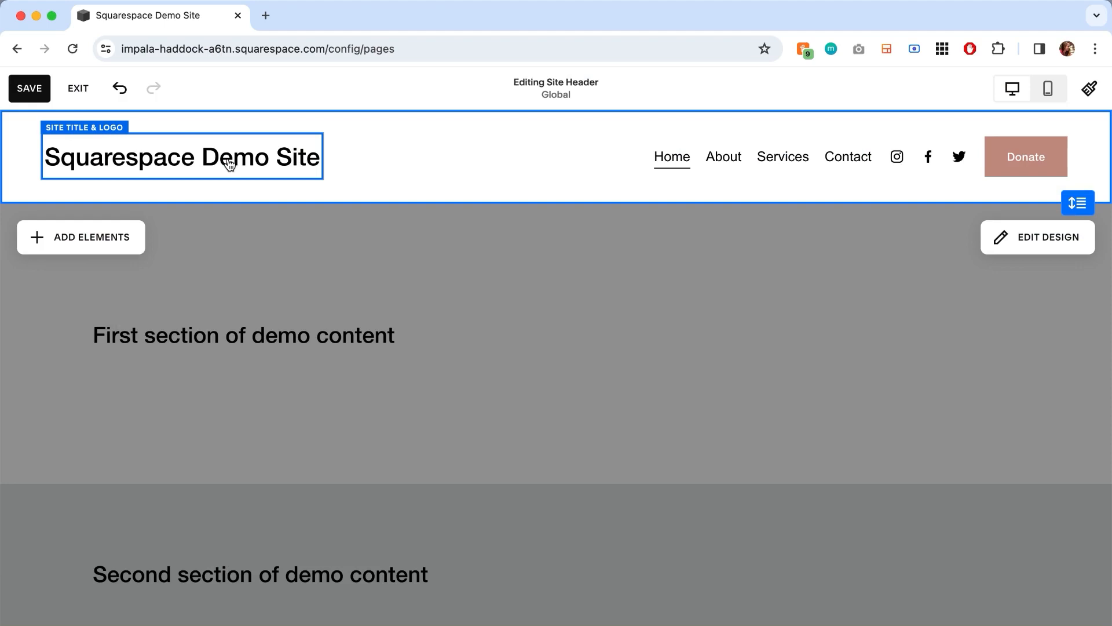
- Set be-square.png from the library as the header logo image with a logo height of 128 px
{"action": "left_click", "coordinate": [229, 165]}
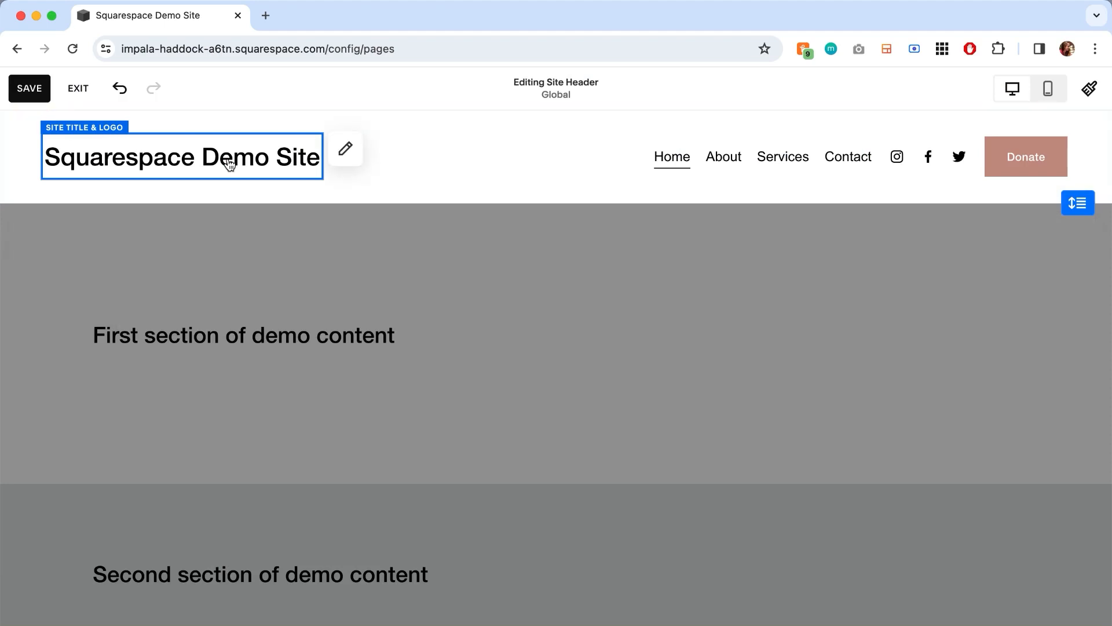
{"action": "left_click", "coordinate": [348, 149]}
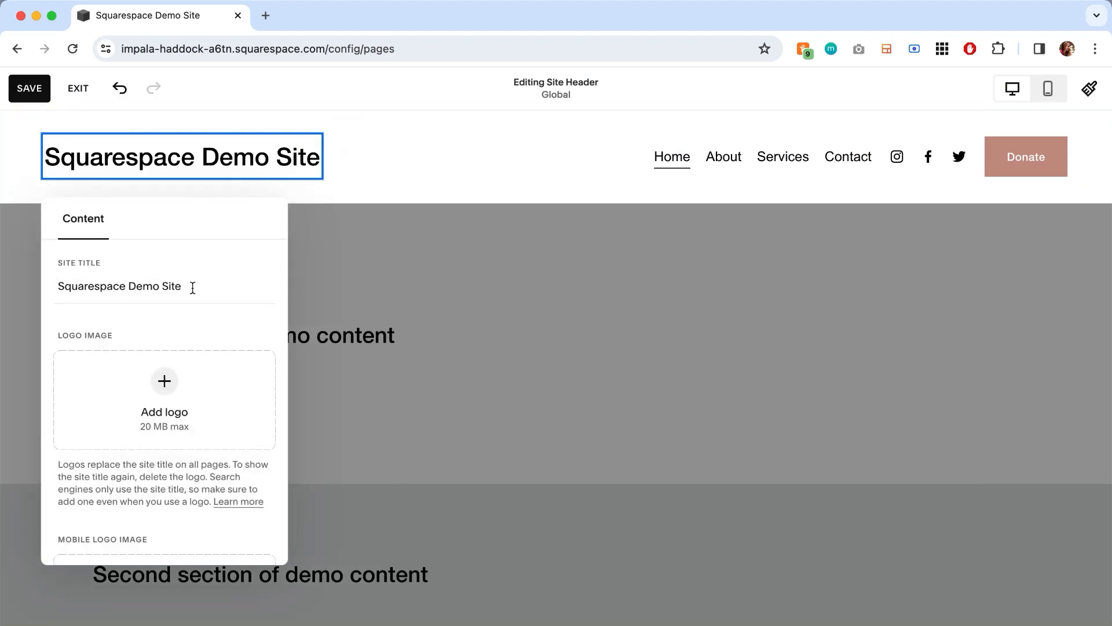
{"action": "triple_click", "coordinate": [167, 282]}
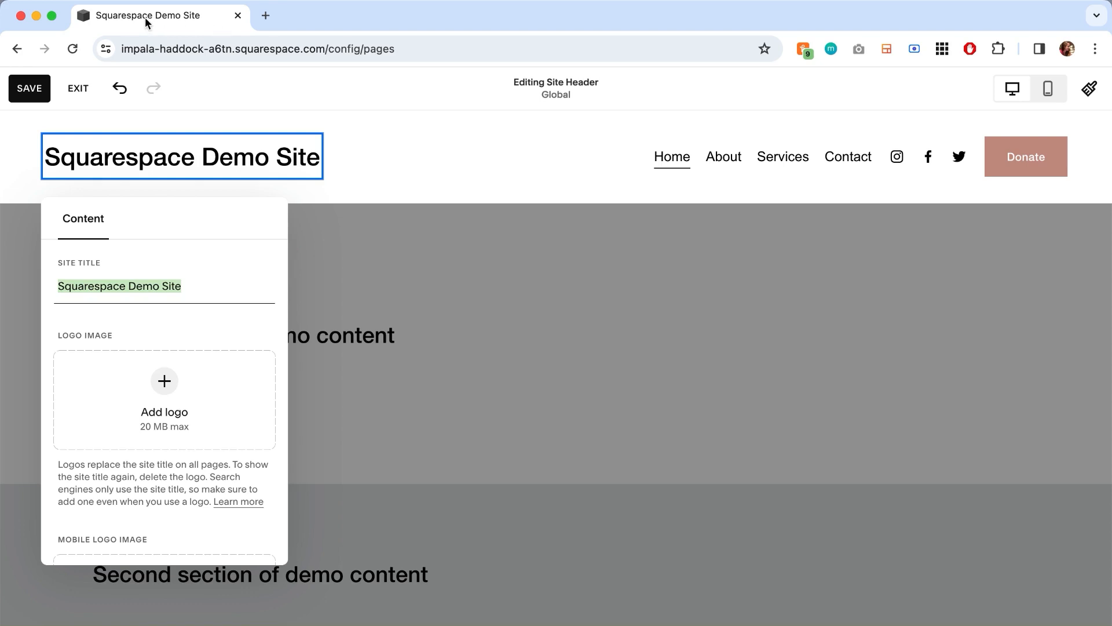
{"action": "left_click", "coordinate": [164, 400]}
{"action": "left_click", "coordinate": [166, 456]}
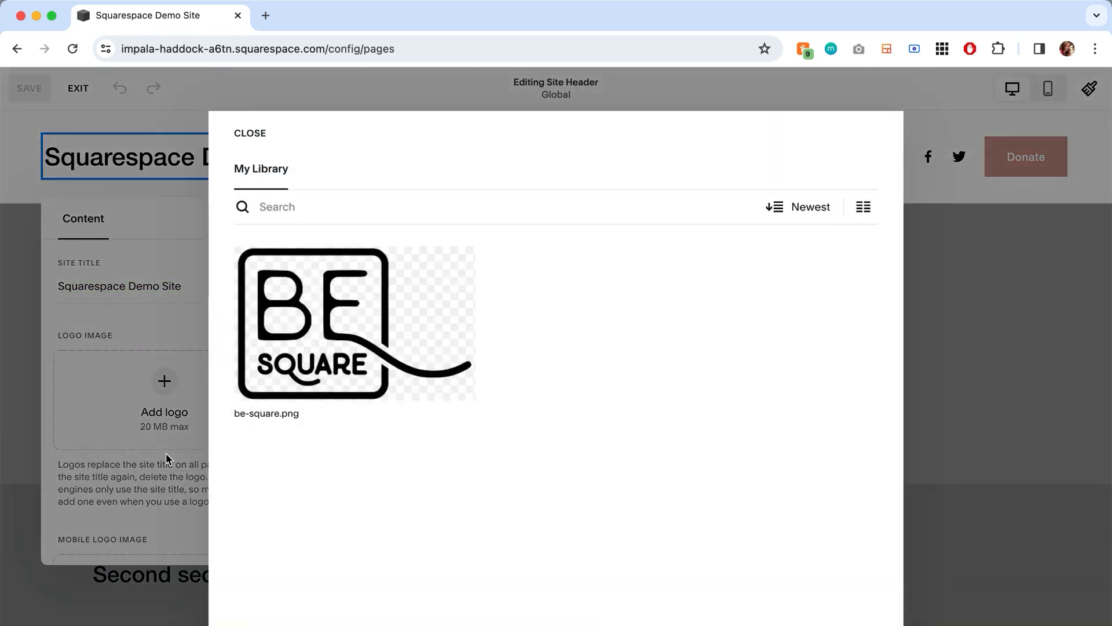
{"action": "left_click", "coordinate": [322, 328]}
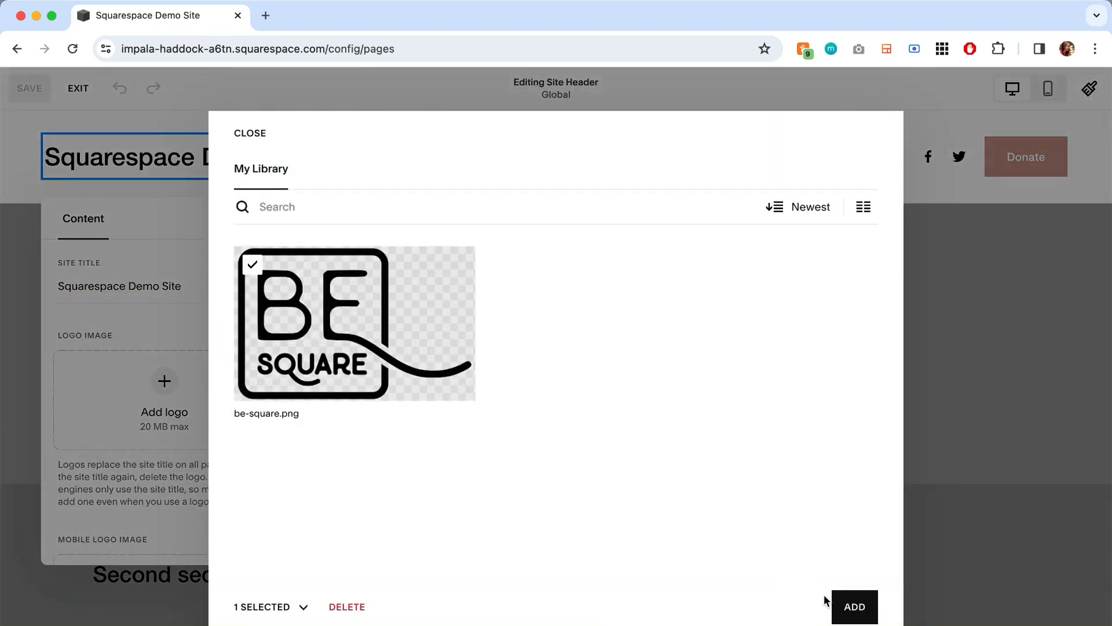
{"action": "left_click", "coordinate": [847, 605]}
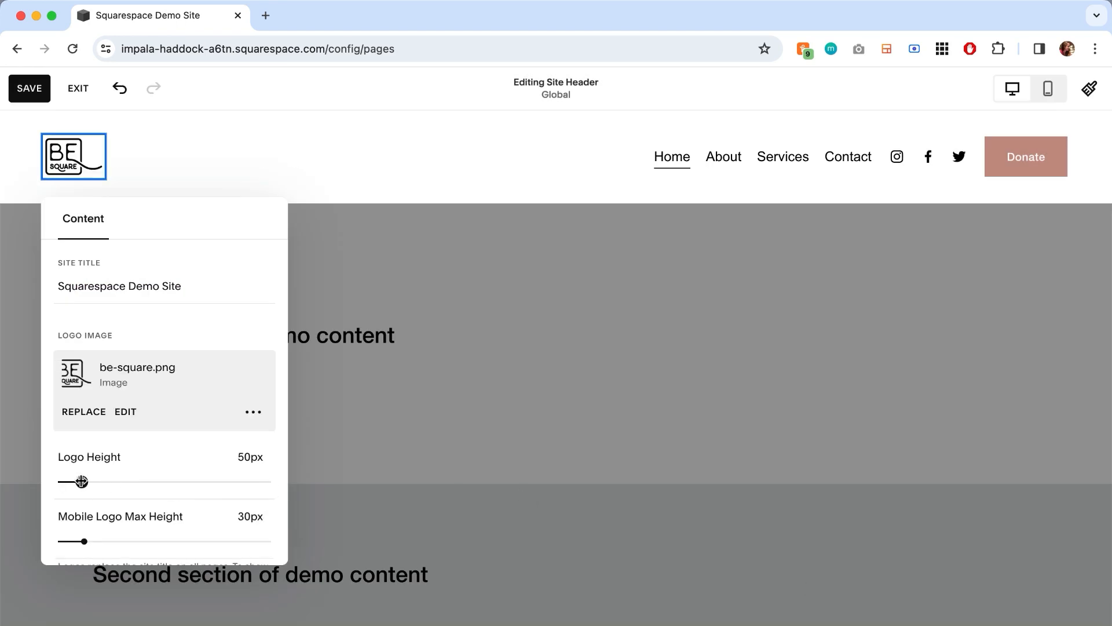
{"action": "left_click_drag", "start_coordinate": [81, 482], "coordinate": [136, 482]}
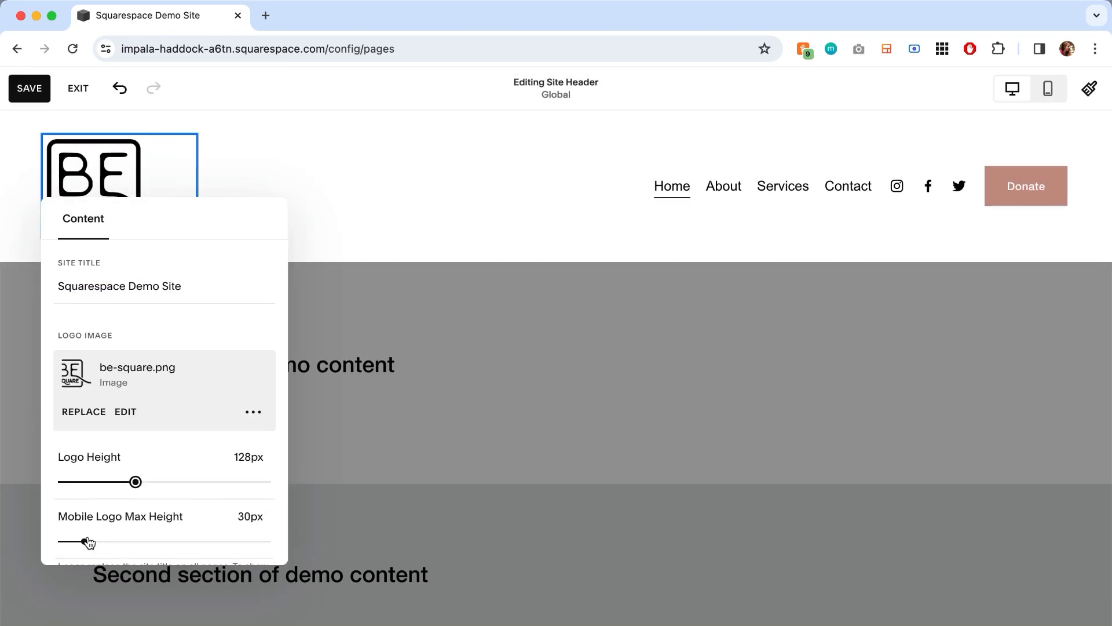
- Show the options for adding a separate mobile logo image
{"action": "scroll", "coordinate": [89, 541], "scroll_direction": "down", "scroll_amount": 5}
{"action": "left_click", "coordinate": [166, 432]}
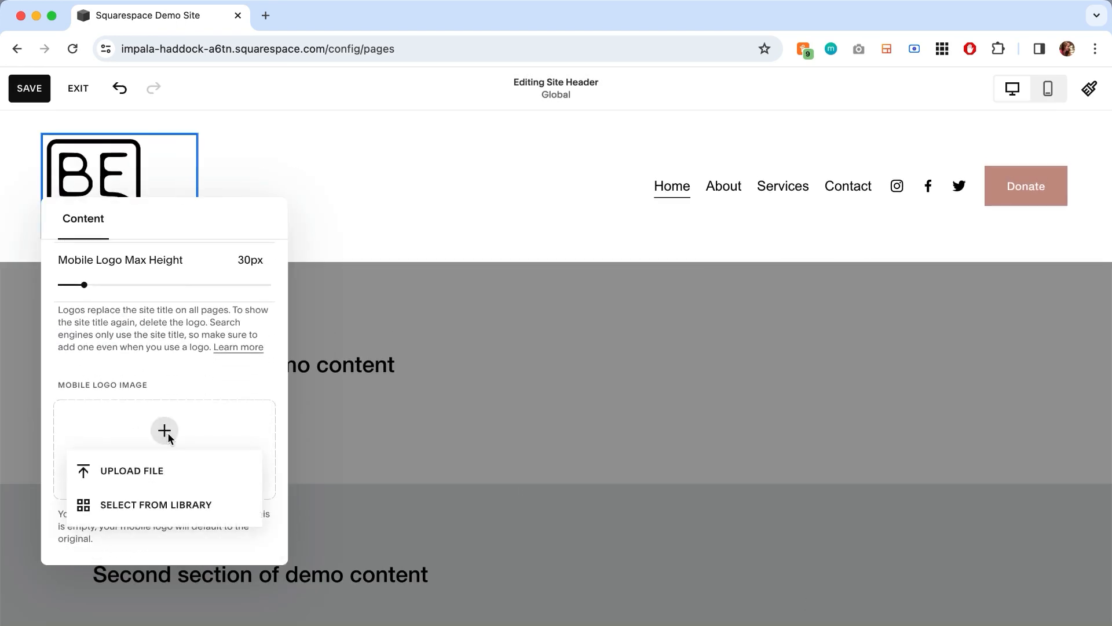
{"action": "left_click", "coordinate": [156, 467]}
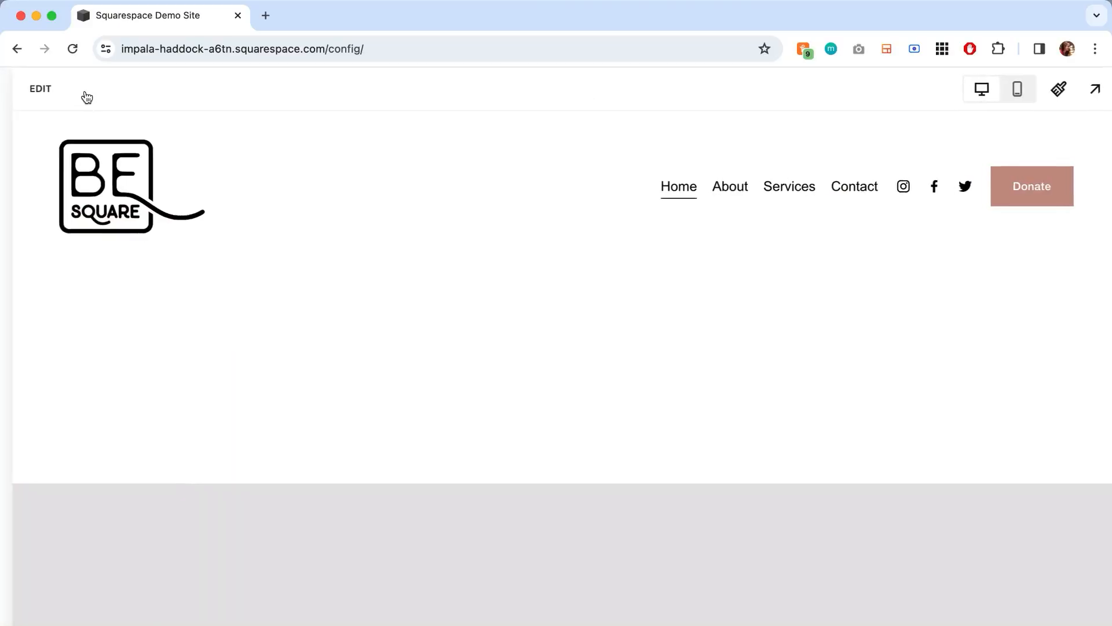
- Reopen the Home page for editing and open the design settings of the site header
{"action": "left_click", "coordinate": [86, 97]}
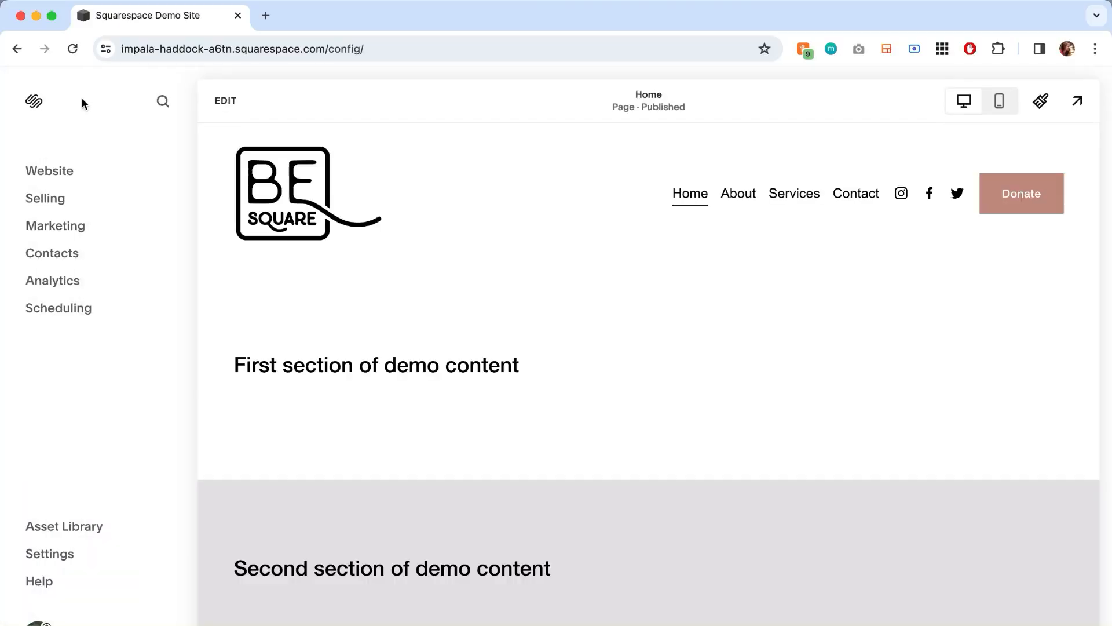
{"action": "left_click", "coordinate": [56, 171]}
{"action": "left_click", "coordinate": [209, 203]}
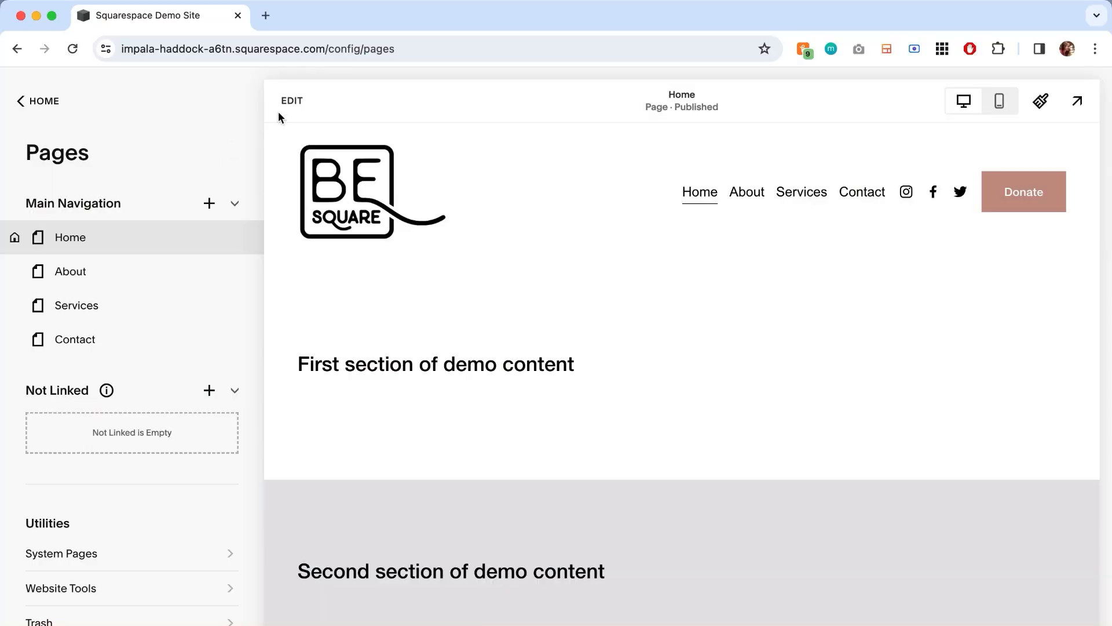
{"action": "left_click", "coordinate": [293, 101]}
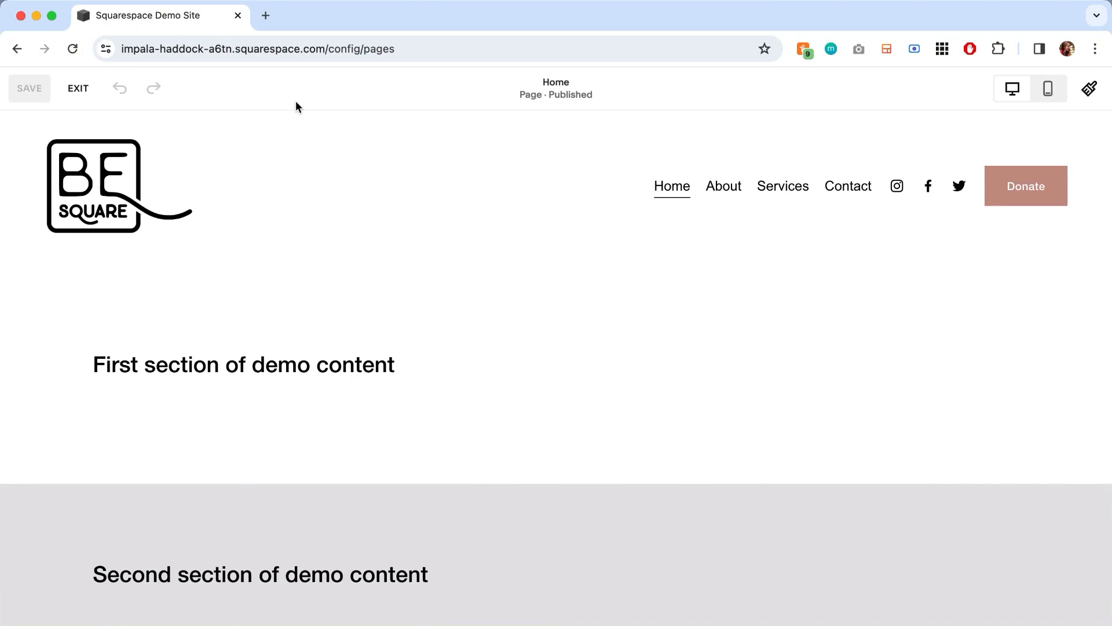
{"action": "mouse_move", "coordinate": [430, 147]}
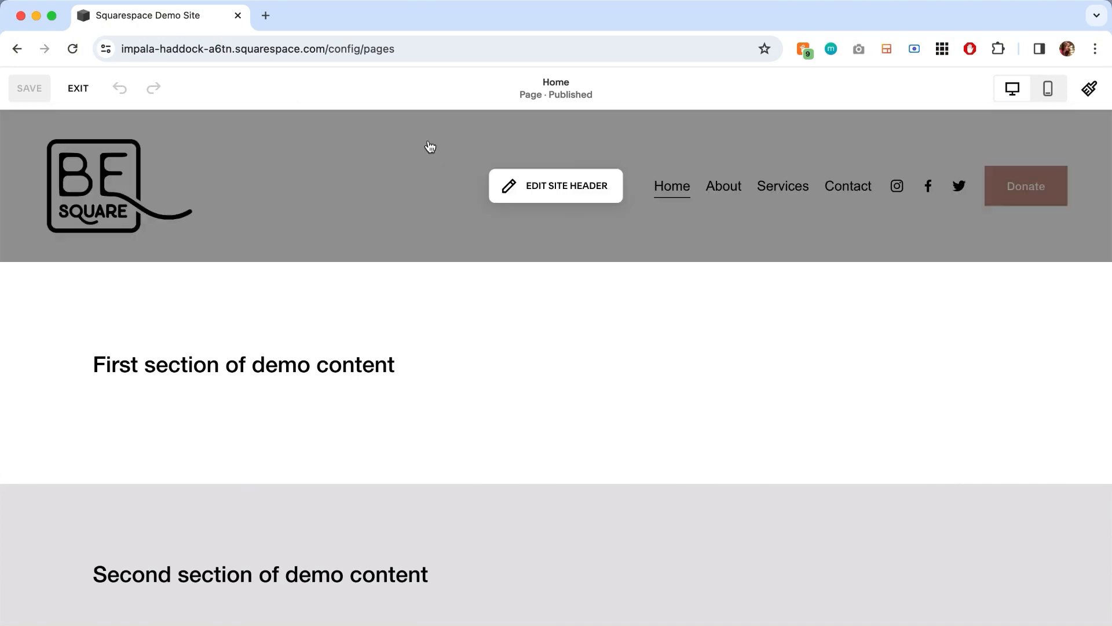
{"action": "left_click", "coordinate": [570, 190]}
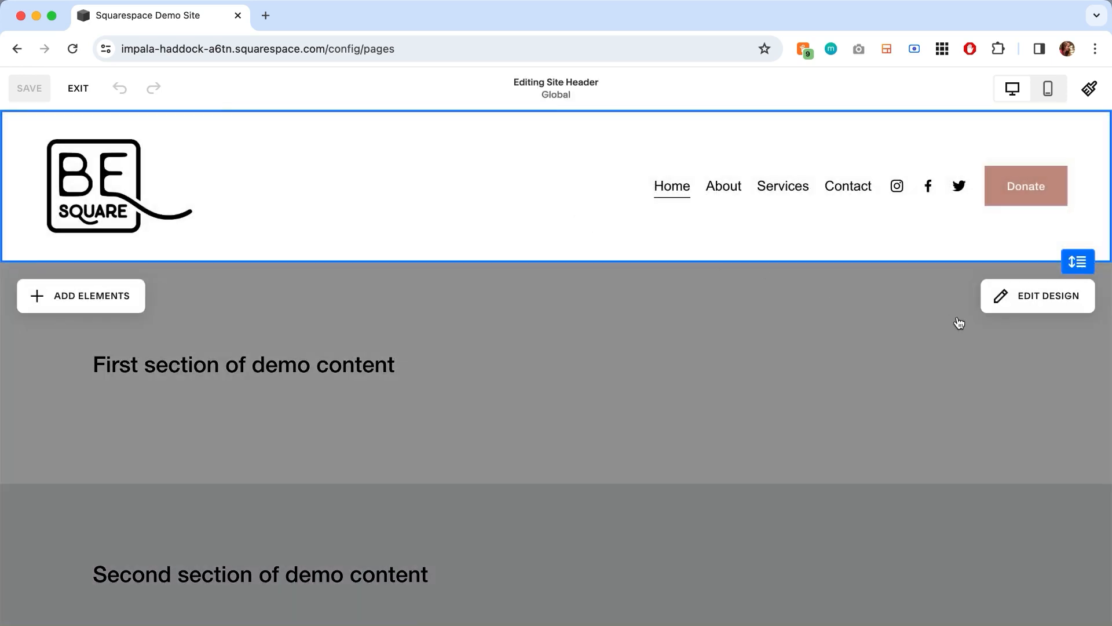
{"action": "left_click", "coordinate": [1020, 300]}
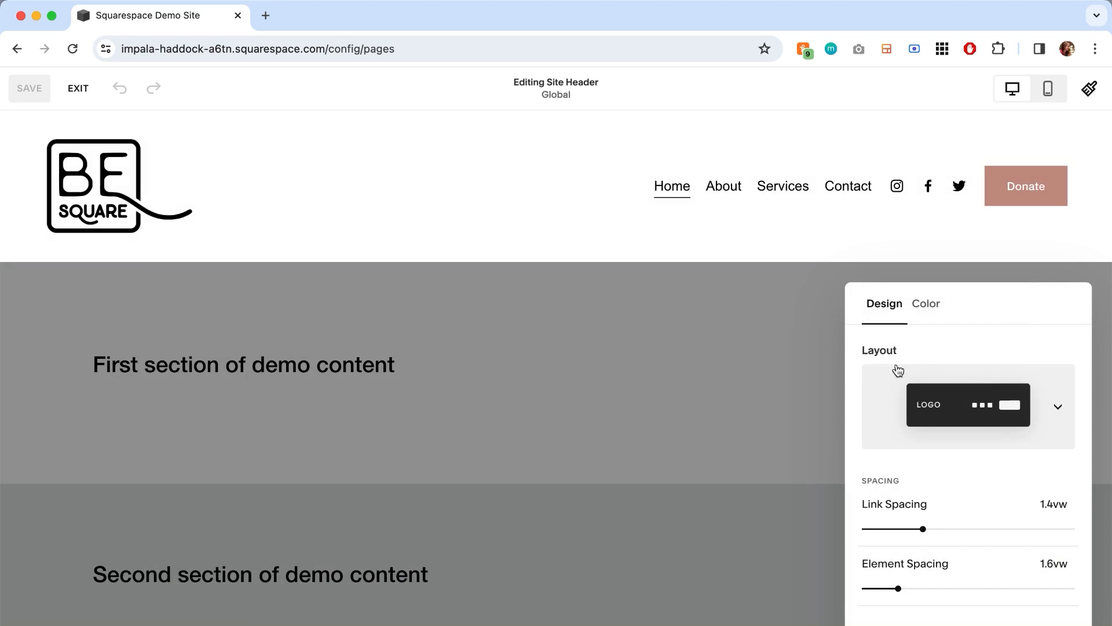
- Try header layouts with the links beside the logo, with a centred logo and with links below it, and return to the original layout
{"action": "left_click", "coordinate": [1057, 408]}
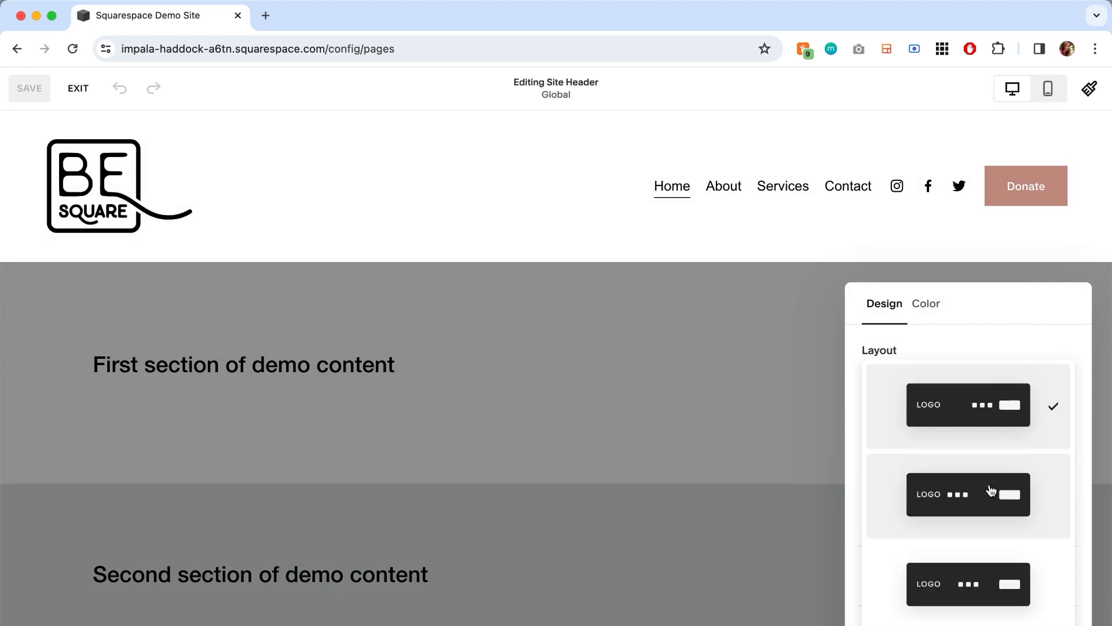
{"action": "left_click", "coordinate": [990, 490]}
{"action": "left_click", "coordinate": [1056, 406]}
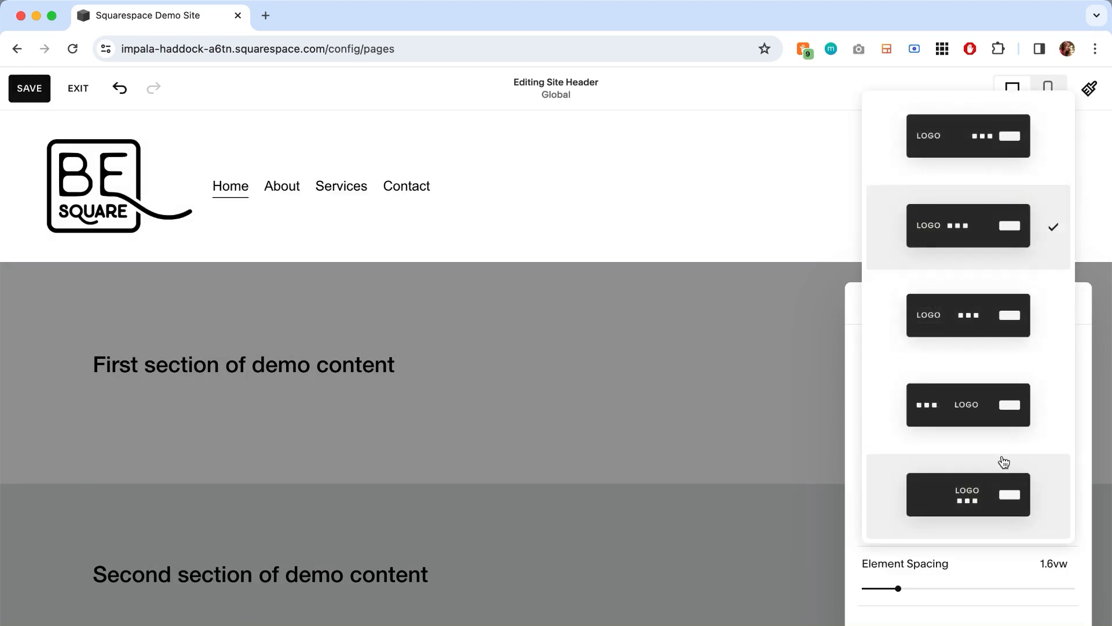
{"action": "left_click", "coordinate": [978, 426]}
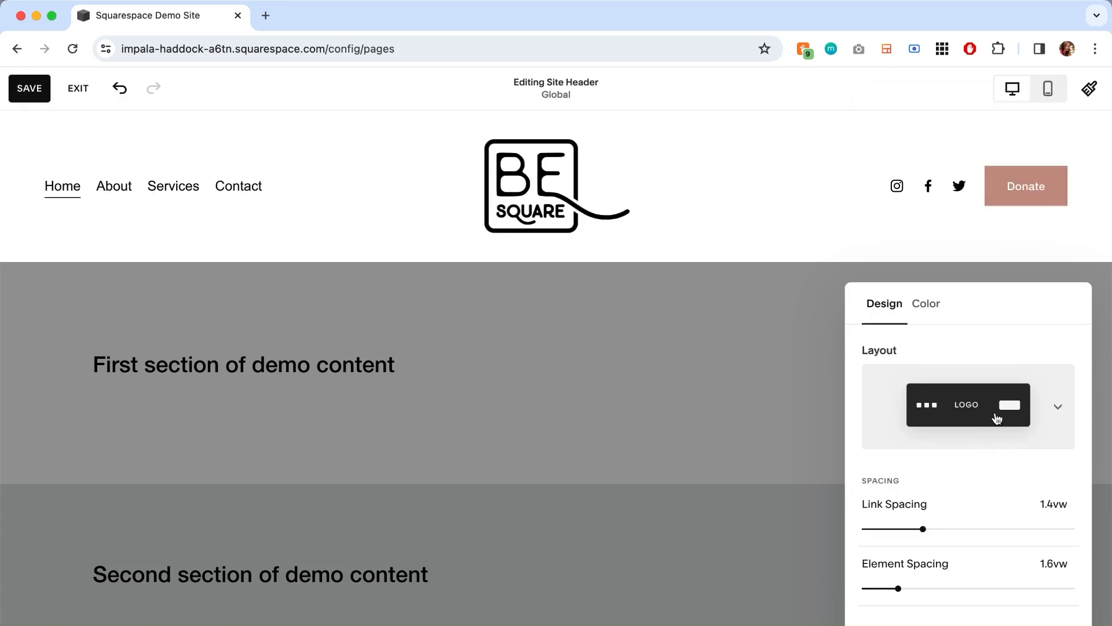
{"action": "left_click", "coordinate": [1060, 411]}
{"action": "left_click", "coordinate": [981, 489]}
{"action": "left_click", "coordinate": [1044, 417]}
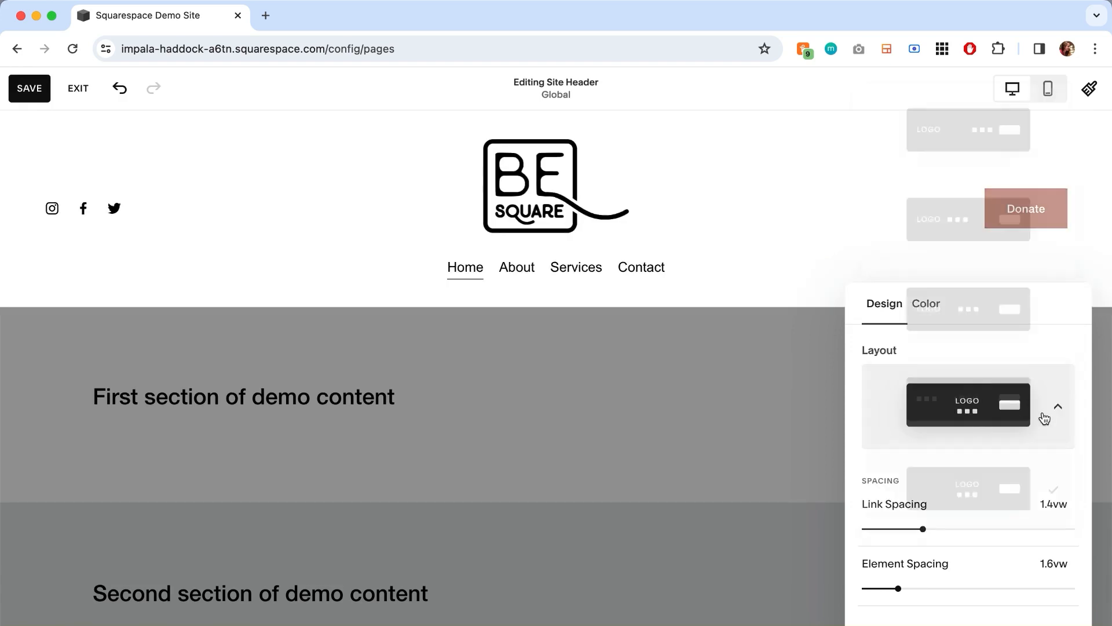
{"action": "left_click", "coordinate": [998, 129]}
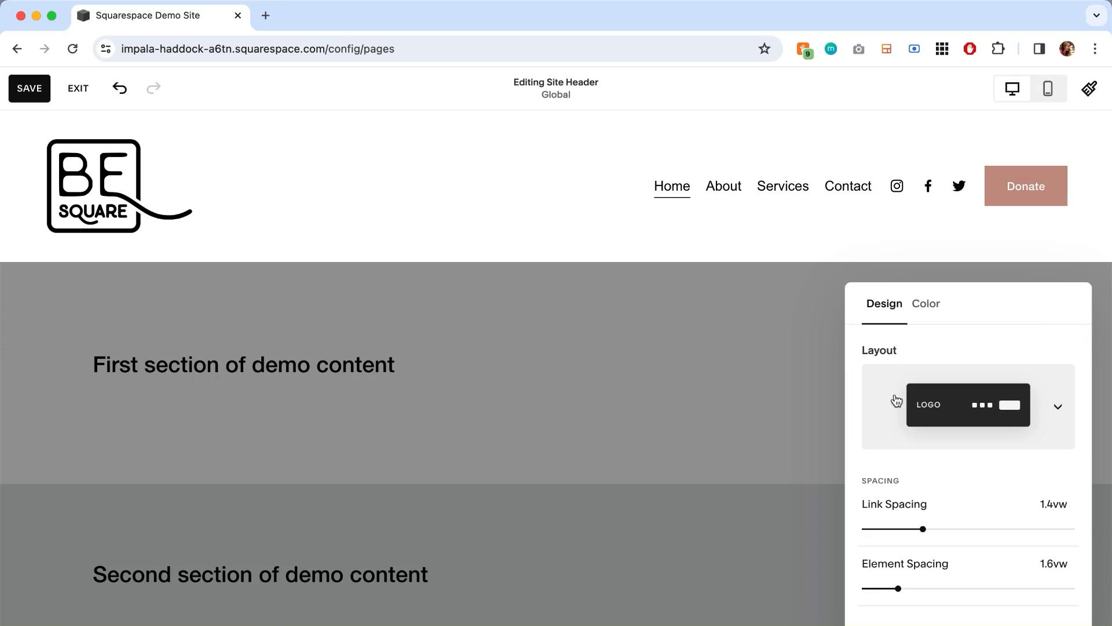
- Set the header's link spacing to 1.6vw and its element spacing to 3vw
{"action": "left_click", "coordinate": [980, 528]}
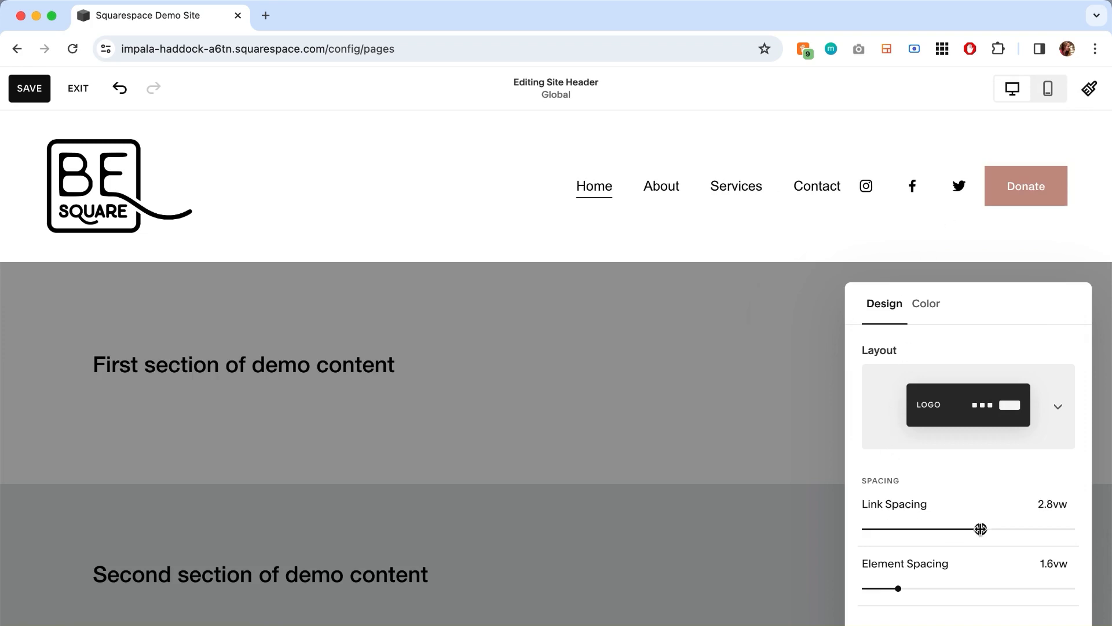
{"action": "left_click", "coordinate": [931, 528]}
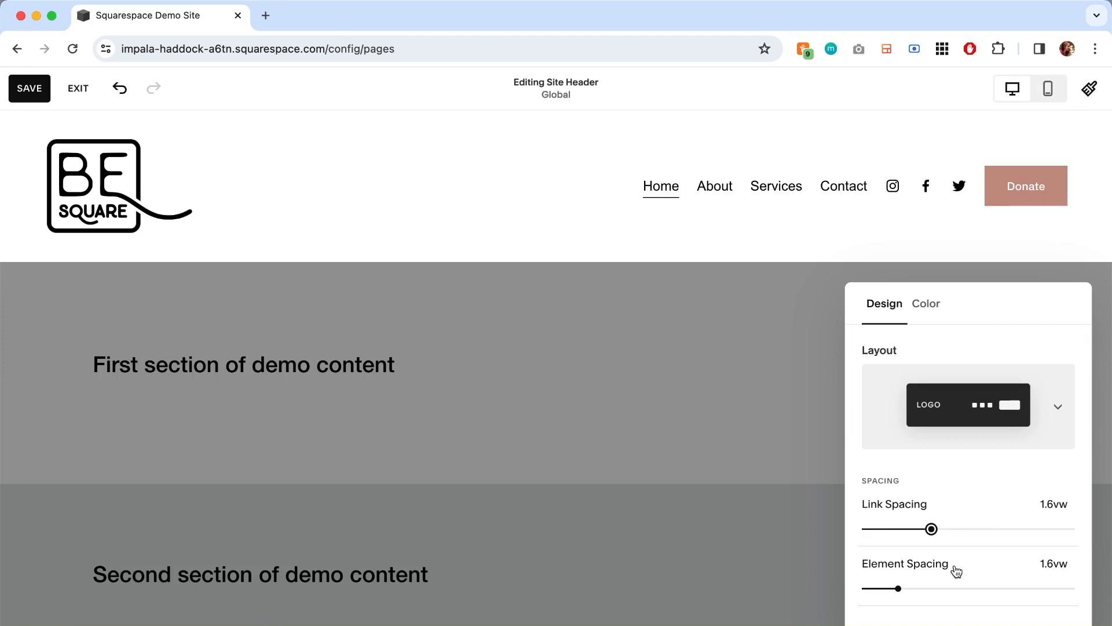
{"action": "left_click", "coordinate": [975, 588]}
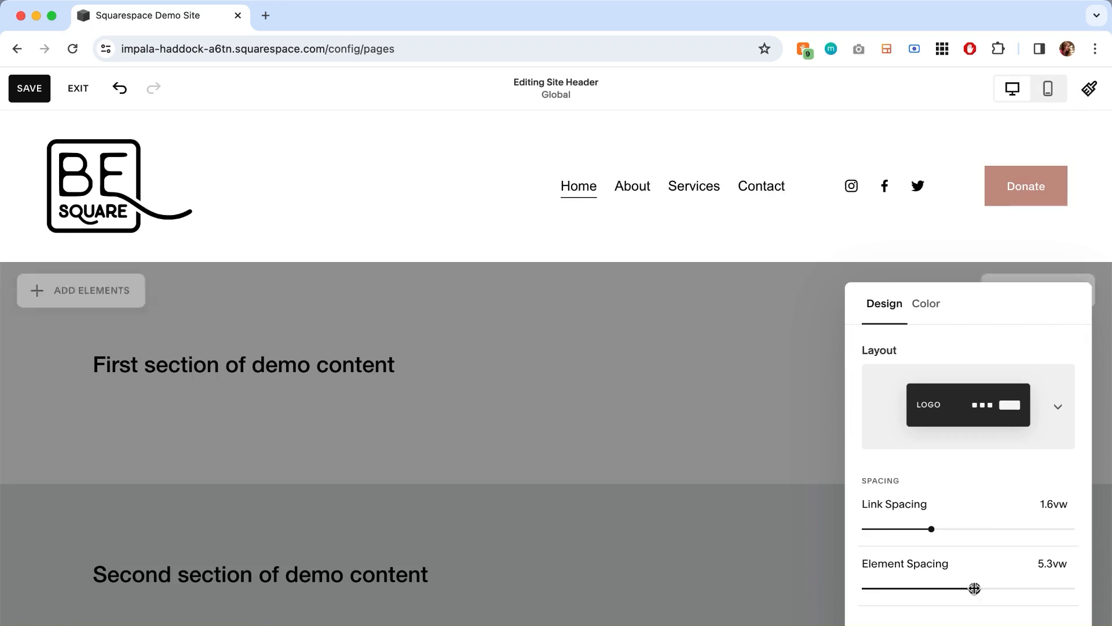
{"action": "left_click", "coordinate": [927, 589]}
- Add a drop shadow to the header, compare the Soft and Strong presets, and customize the Soft one with a 2px spread
{"action": "scroll", "coordinate": [971, 576], "scroll_direction": "down", "scroll_amount": 3}
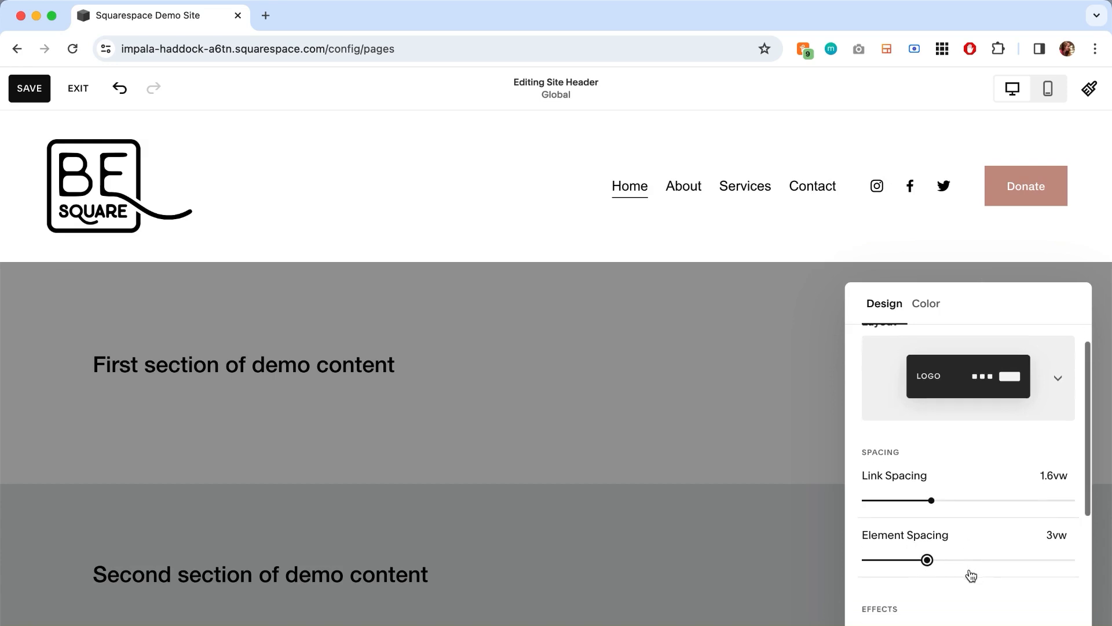
{"action": "scroll", "coordinate": [971, 575], "scroll_direction": "down", "scroll_amount": 5}
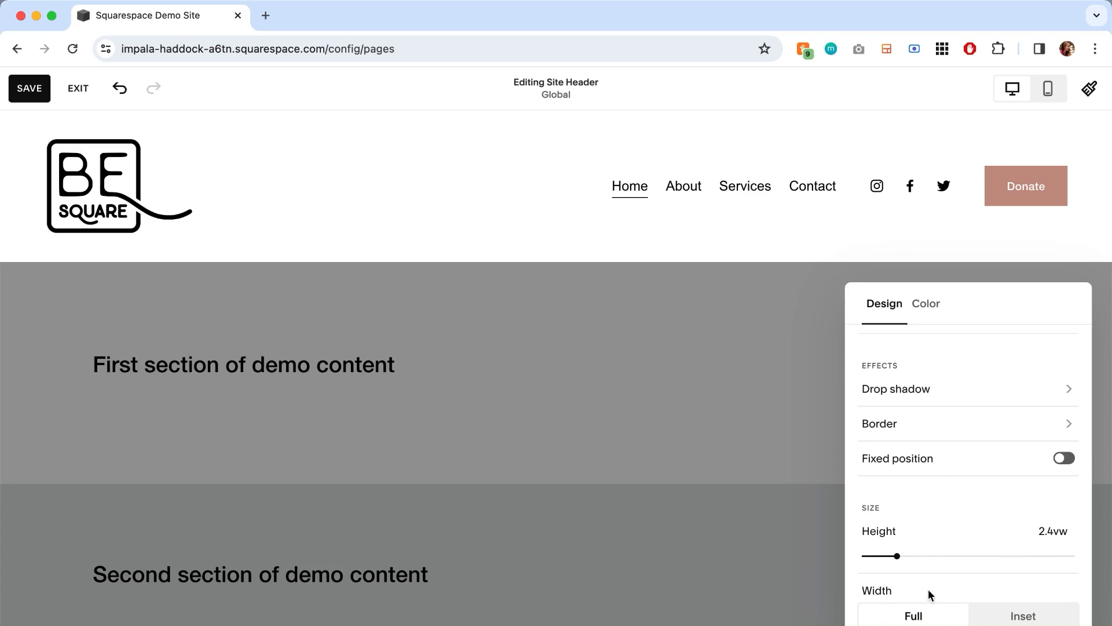
{"action": "left_click", "coordinate": [1015, 394]}
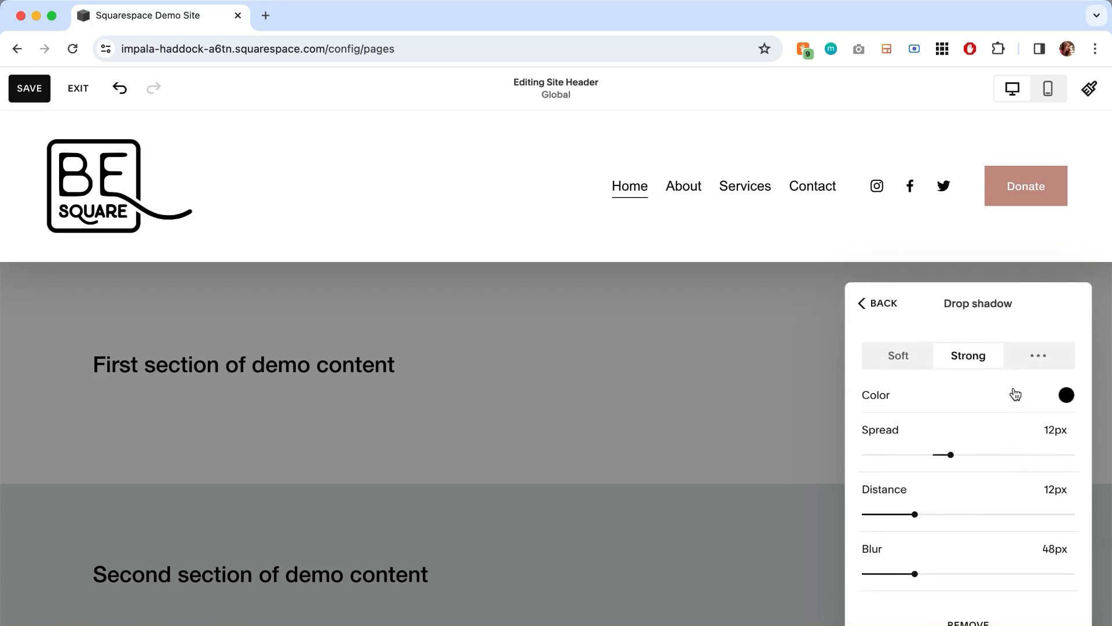
{"action": "left_click", "coordinate": [901, 357]}
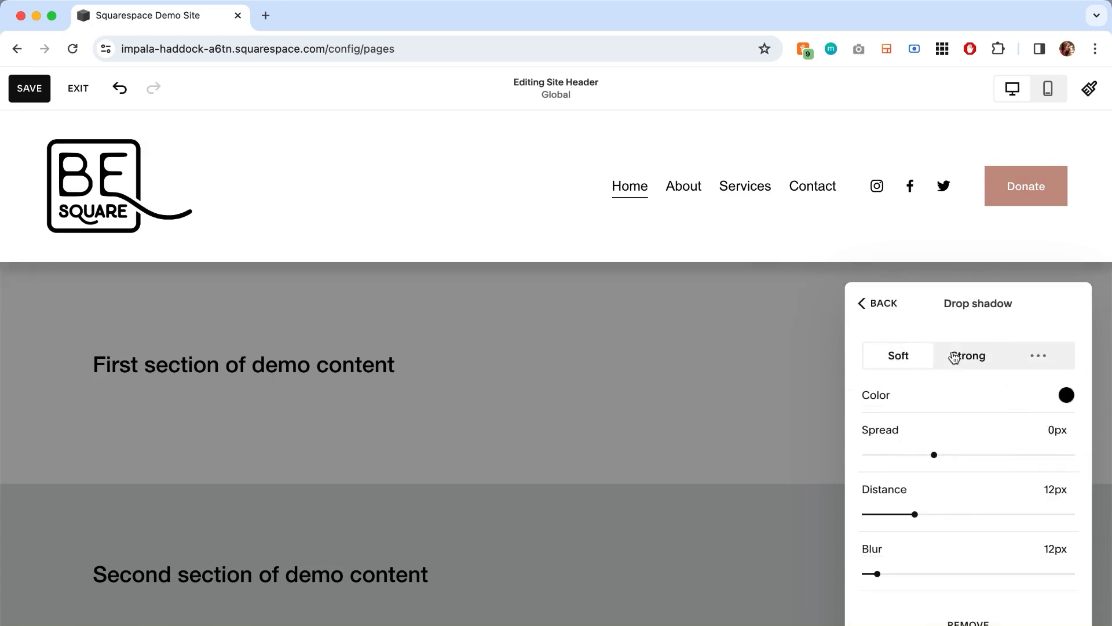
{"action": "left_click", "coordinate": [966, 357]}
{"action": "left_click", "coordinate": [1035, 358]}
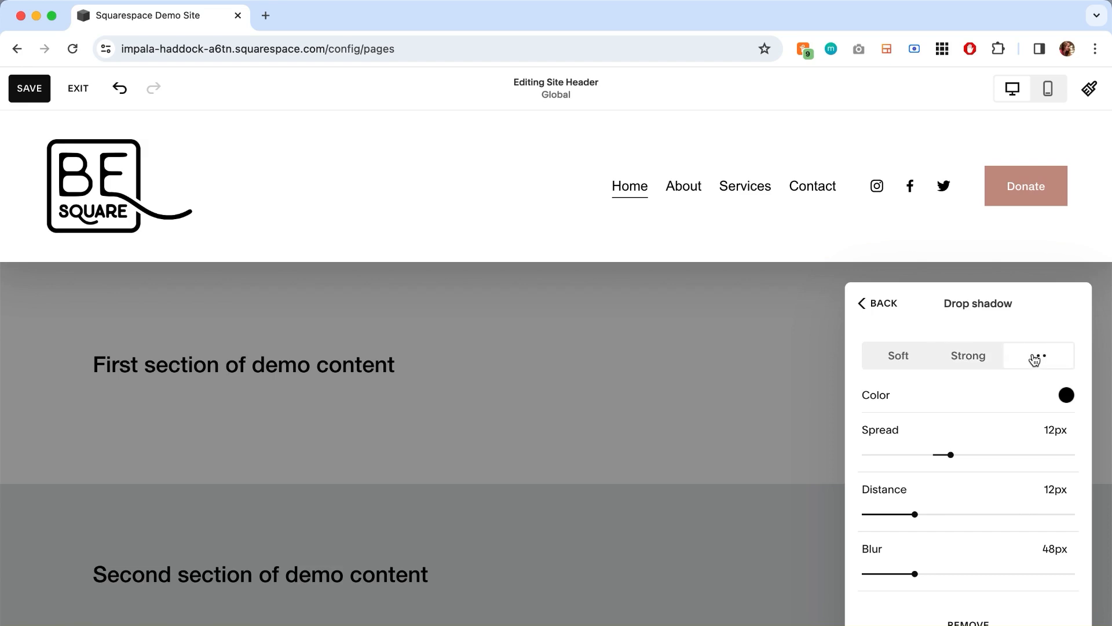
{"action": "left_click", "coordinate": [897, 356]}
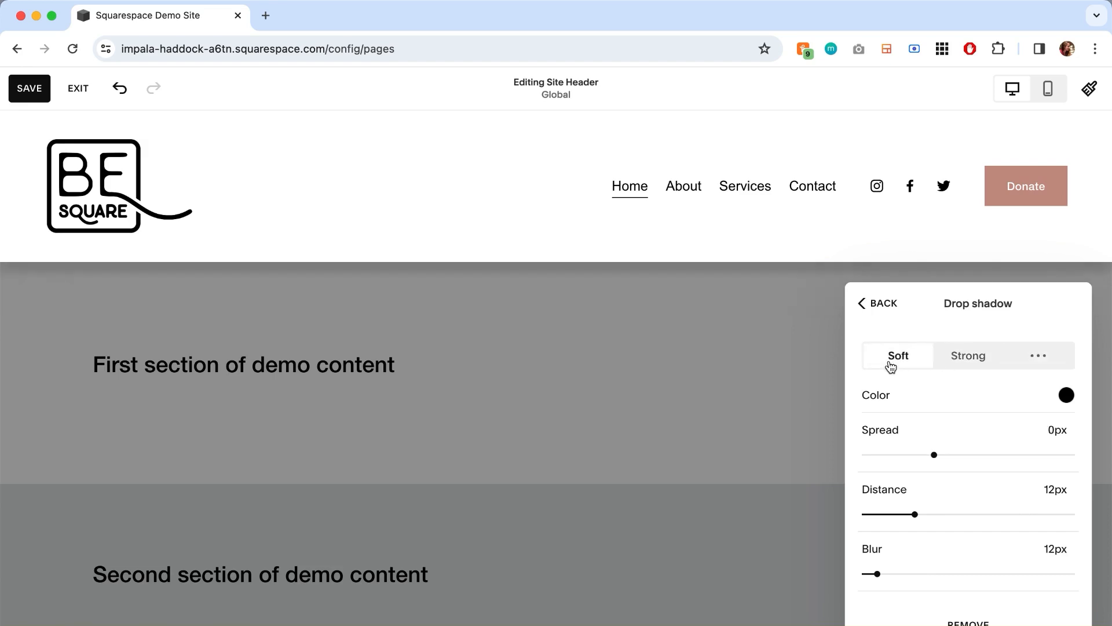
{"action": "mouse_move", "coordinate": [934, 455]}
{"action": "left_mouse_down"}
{"action": "mouse_move", "coordinate": [956, 455]}
{"action": "mouse_move", "coordinate": [936, 456]}
{"action": "left_mouse_up"}
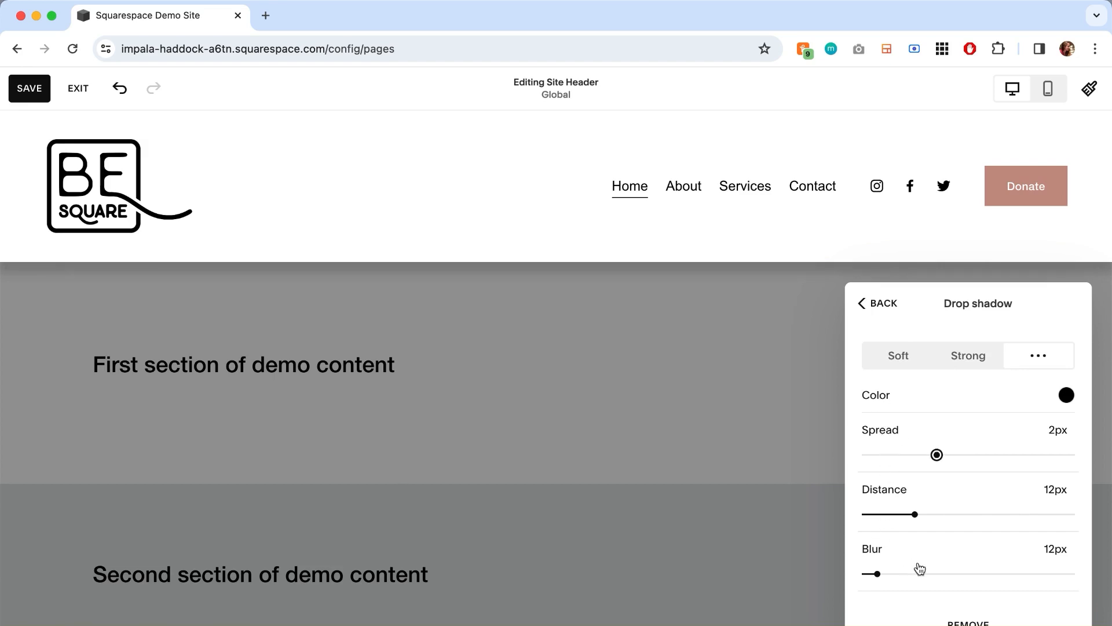
- Examine the palette and custom color options for the drop shadow, including the color format choices
{"action": "left_click", "coordinate": [1067, 395]}
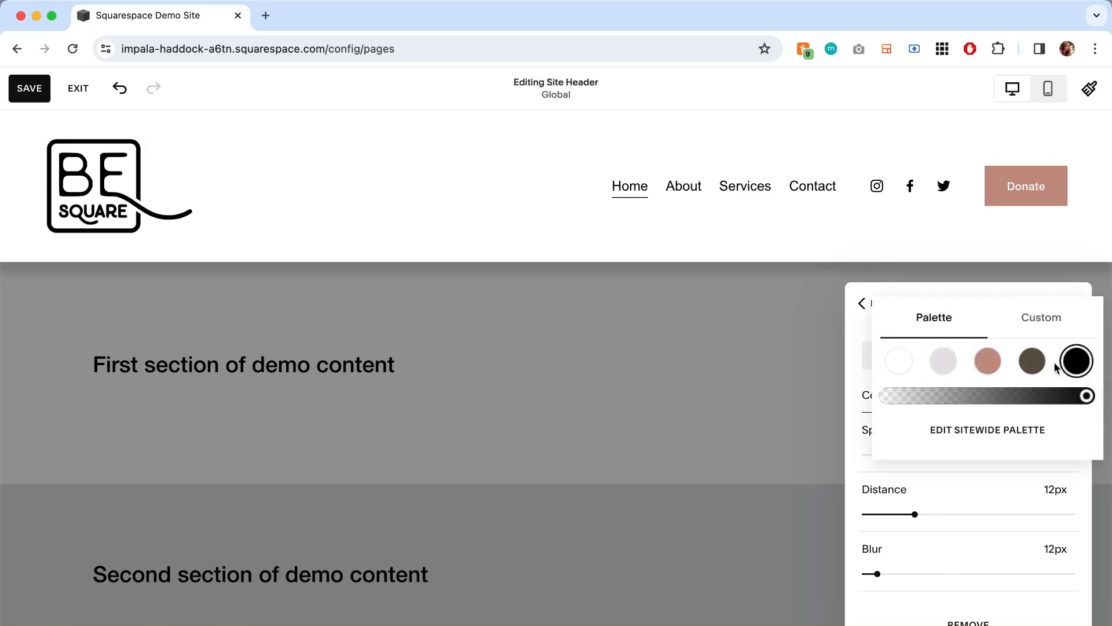
{"action": "left_click", "coordinate": [1043, 318]}
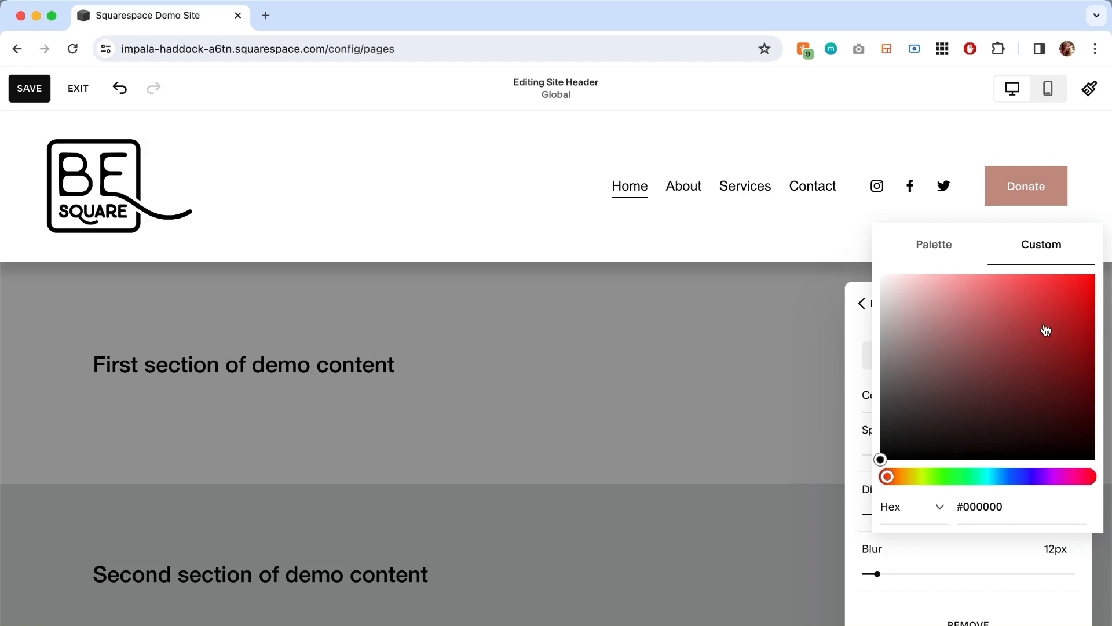
{"action": "left_click", "coordinate": [939, 506]}
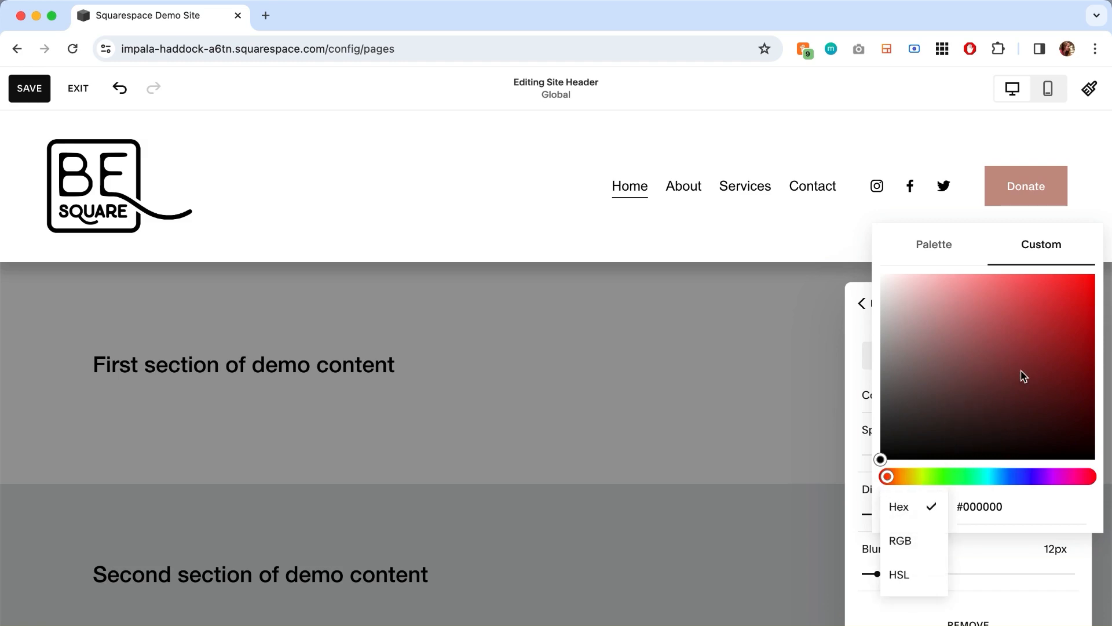
{"action": "left_click", "coordinate": [930, 244]}
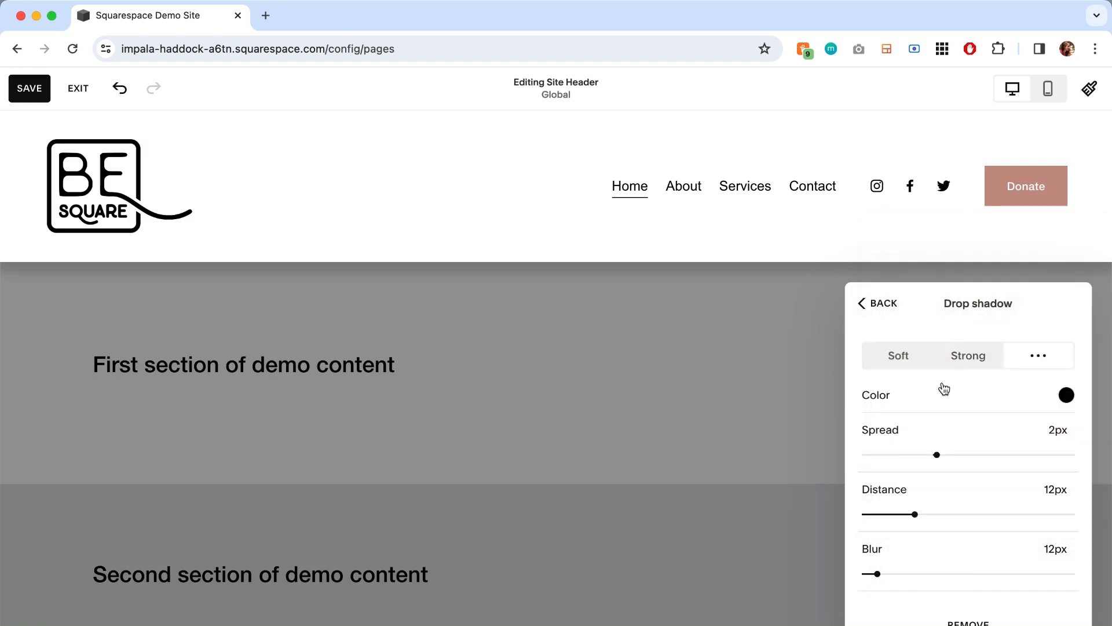
- Leave header editing to examine the drop shadow on the undimmed Home page
{"action": "left_click", "coordinate": [665, 355]}
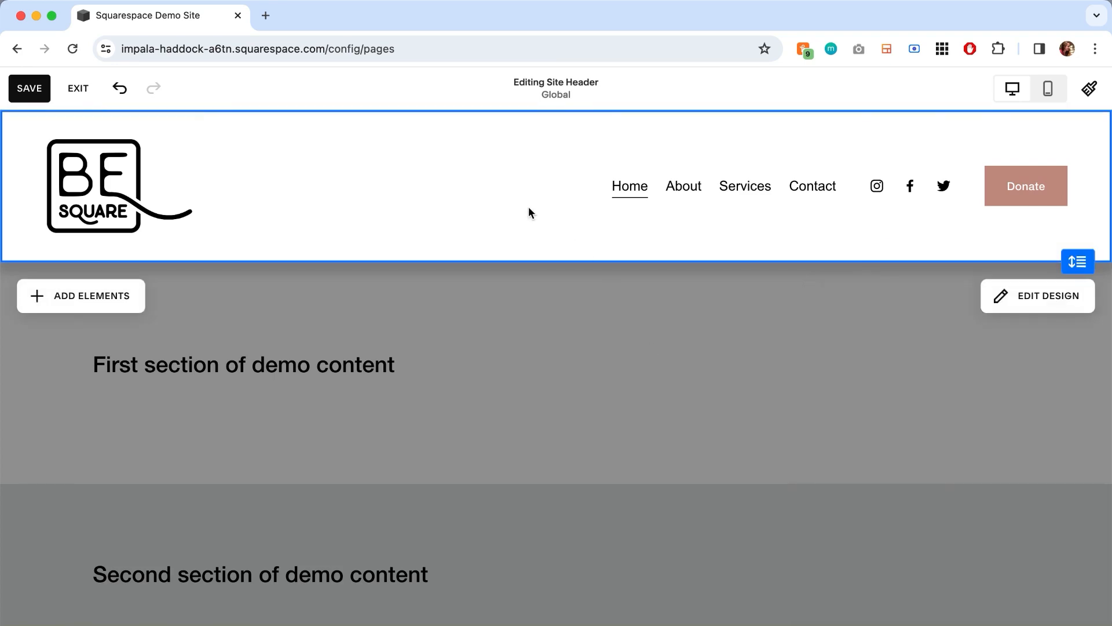
{"action": "left_click", "coordinate": [567, 406]}
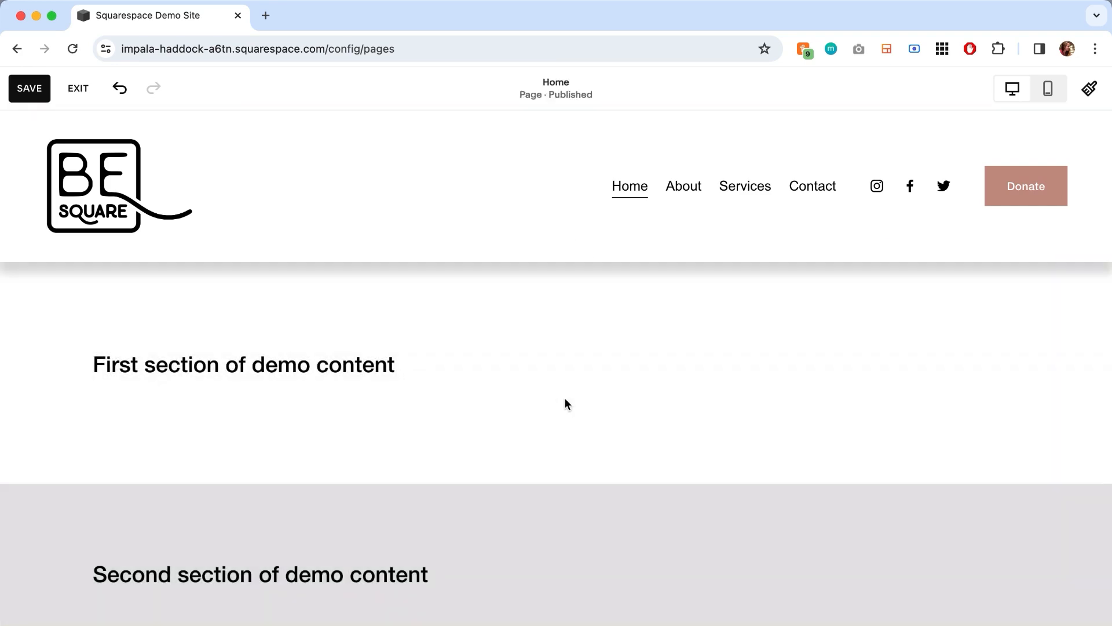
{"action": "mouse_move", "coordinate": [644, 242]}
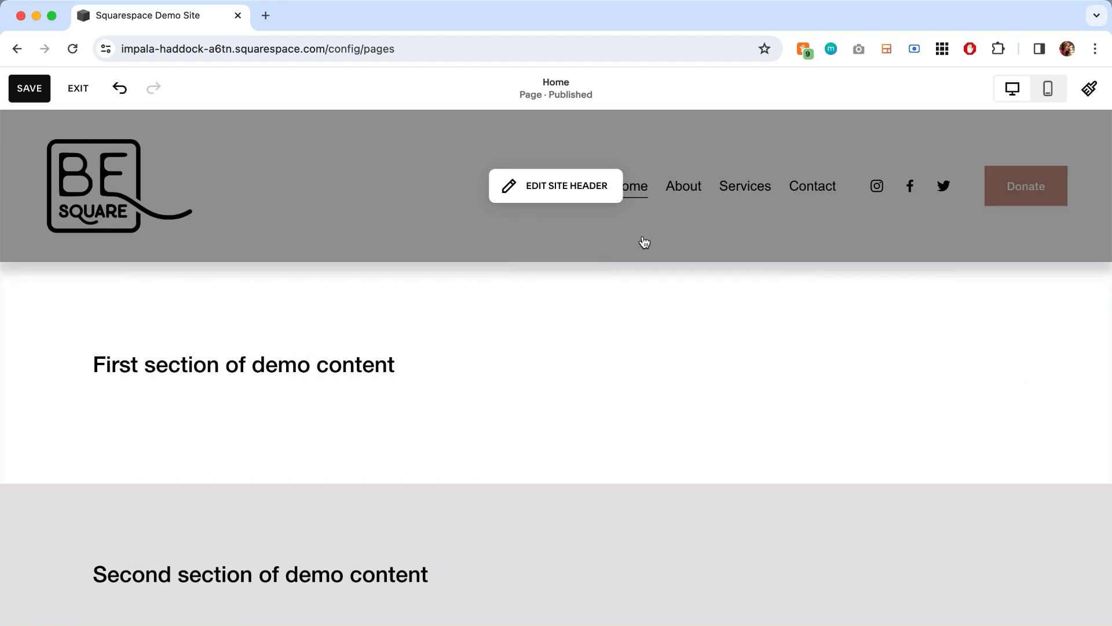
{"action": "left_click", "coordinate": [566, 186]}
{"action": "left_click", "coordinate": [1022, 292]}
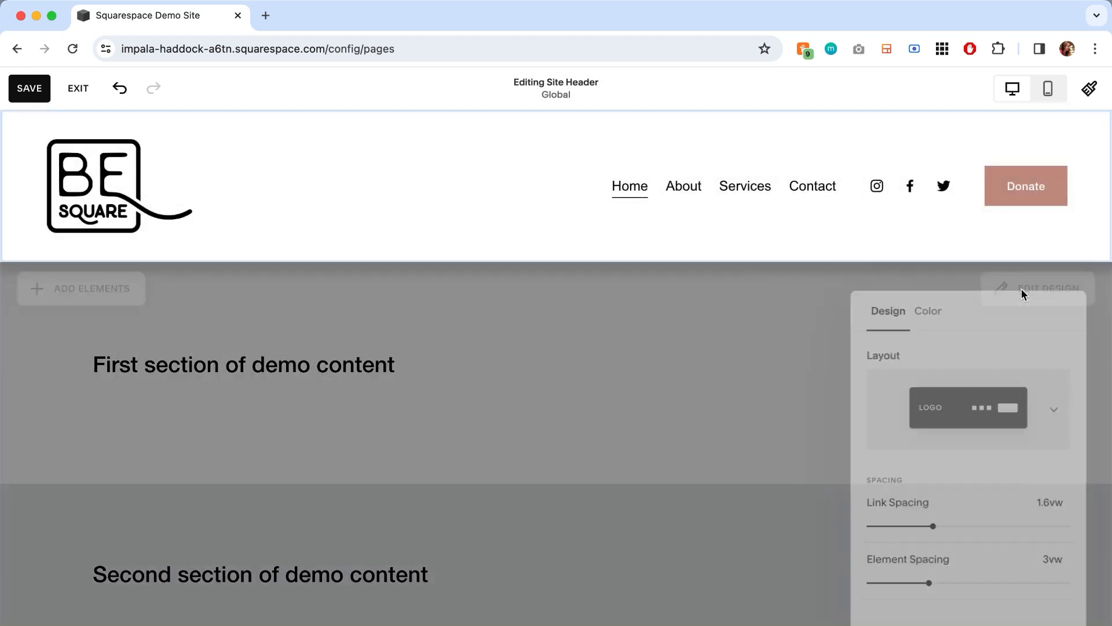
{"action": "left_click", "coordinate": [596, 385]}
{"action": "left_click", "coordinate": [597, 384]}
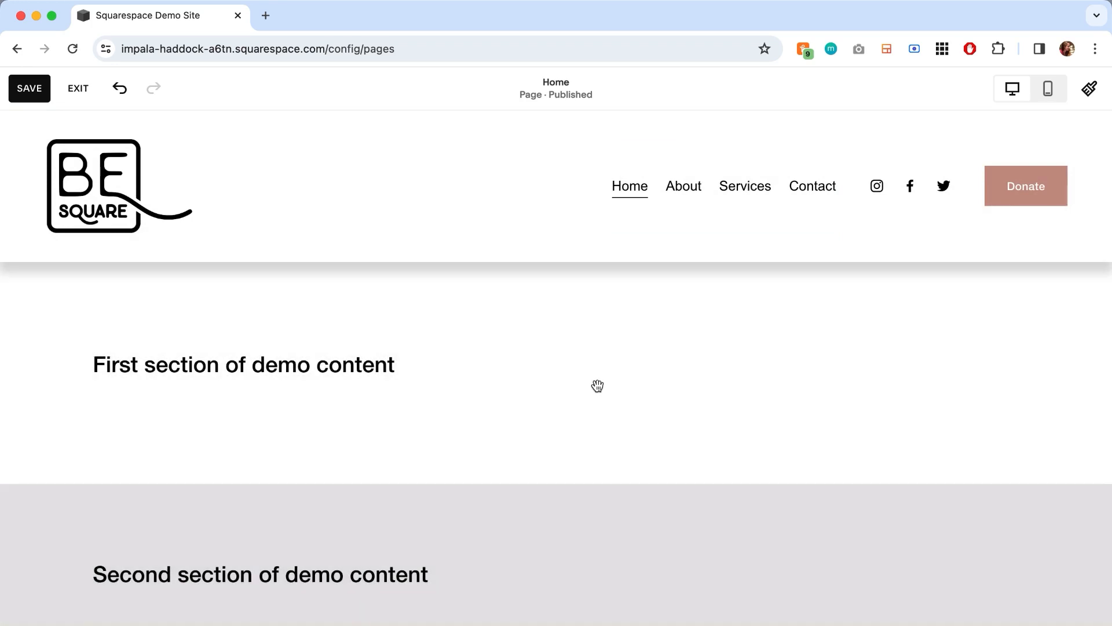
- Try a drop shadow with 100px spread, 50px distance, 200px blur and the dusty pink palette color, and remove the shadow
{"action": "mouse_move", "coordinate": [556, 226]}
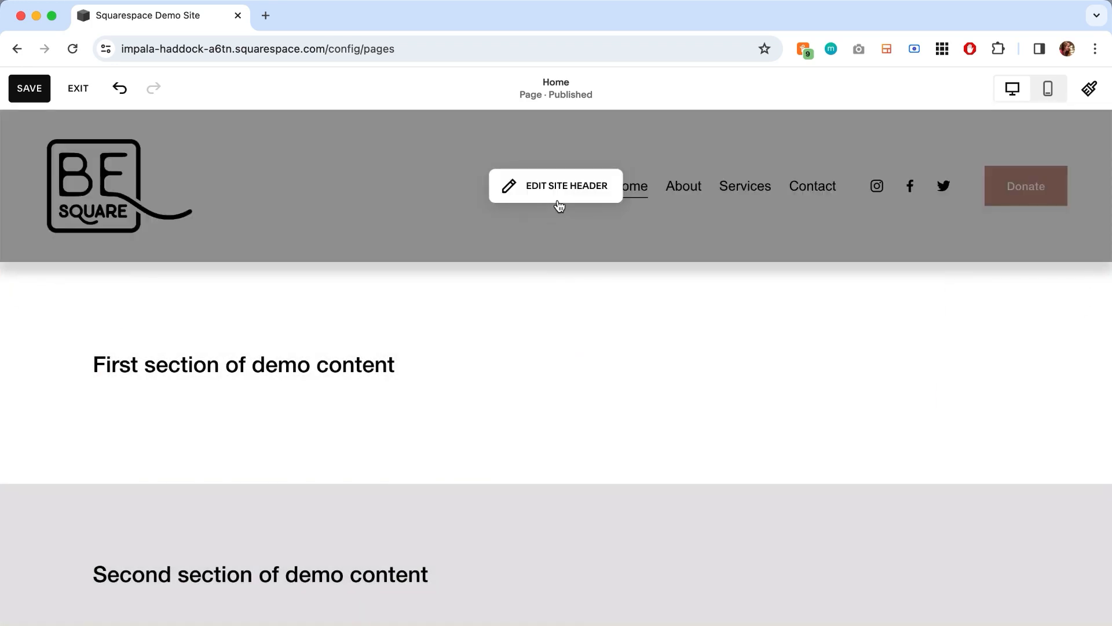
{"action": "left_click", "coordinate": [558, 201]}
{"action": "left_click", "coordinate": [1003, 302]}
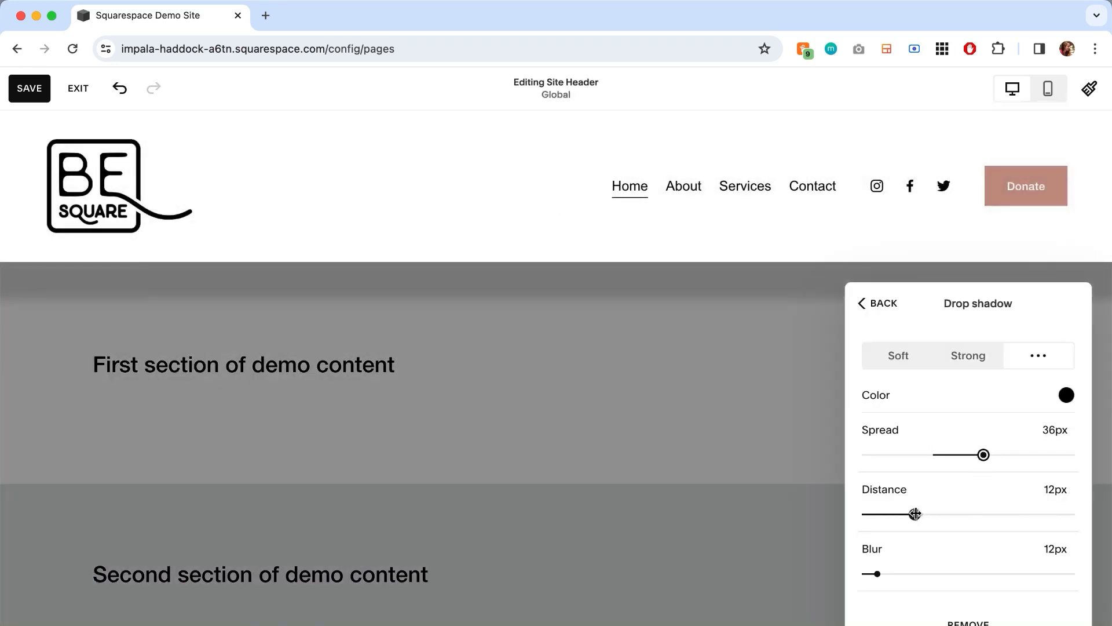
{"action": "left_click_drag", "start_coordinate": [913, 515], "coordinate": [1074, 514]}
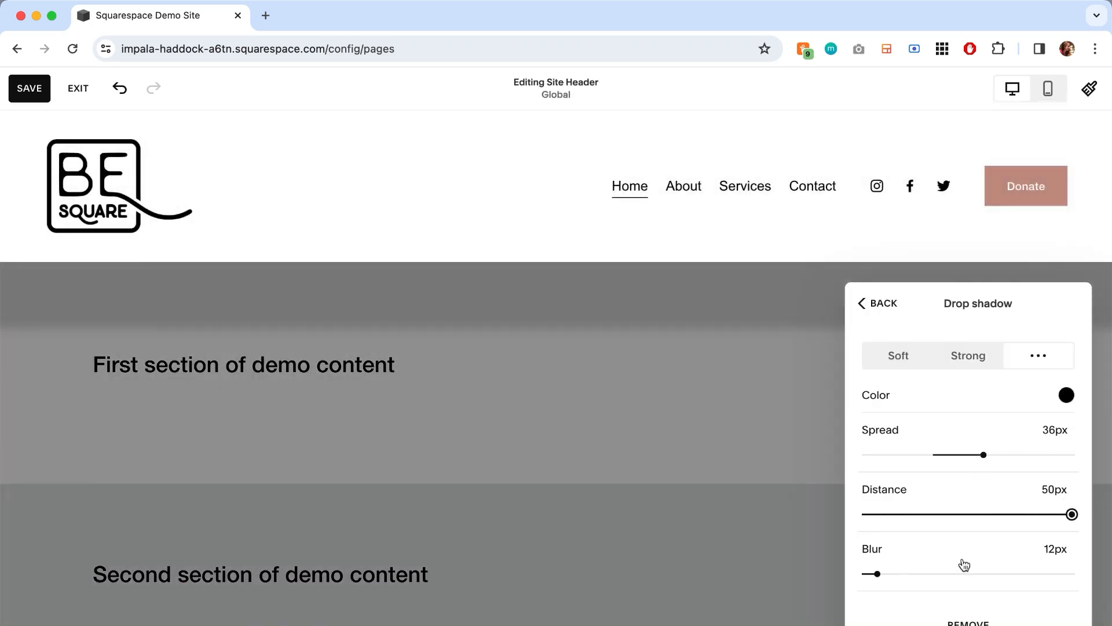
{"action": "left_click_drag", "start_coordinate": [964, 565], "coordinate": [1072, 573]}
{"action": "left_click_drag", "start_coordinate": [984, 455], "coordinate": [1074, 455]}
{"action": "left_click", "coordinate": [1067, 395]}
{"action": "left_click", "coordinate": [987, 361]}
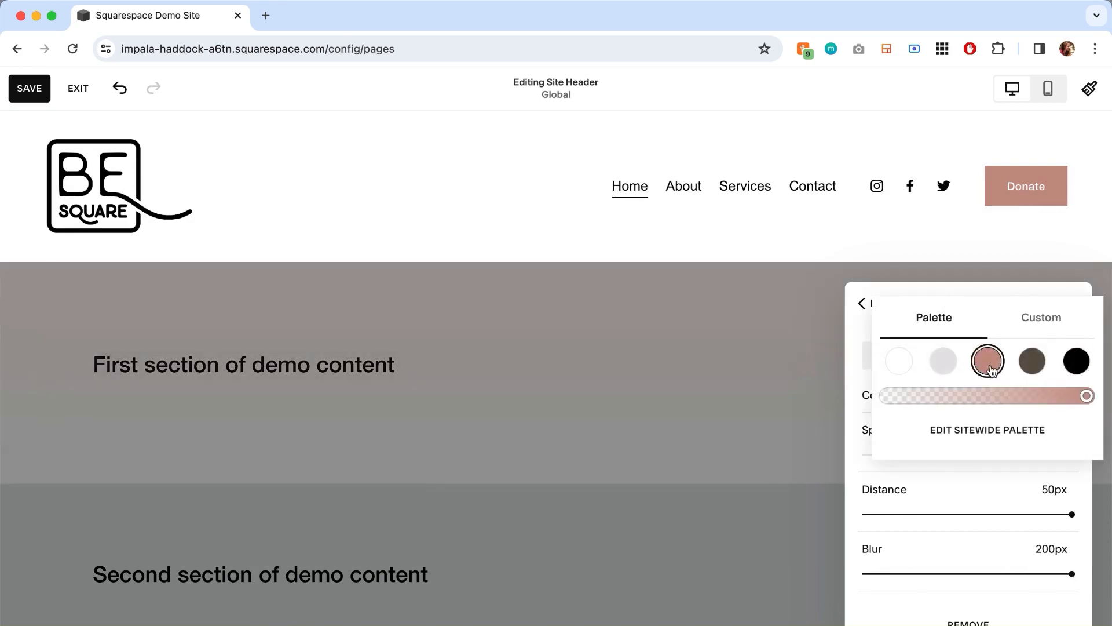
{"action": "left_click", "coordinate": [715, 397]}
{"action": "left_click", "coordinate": [715, 394]}
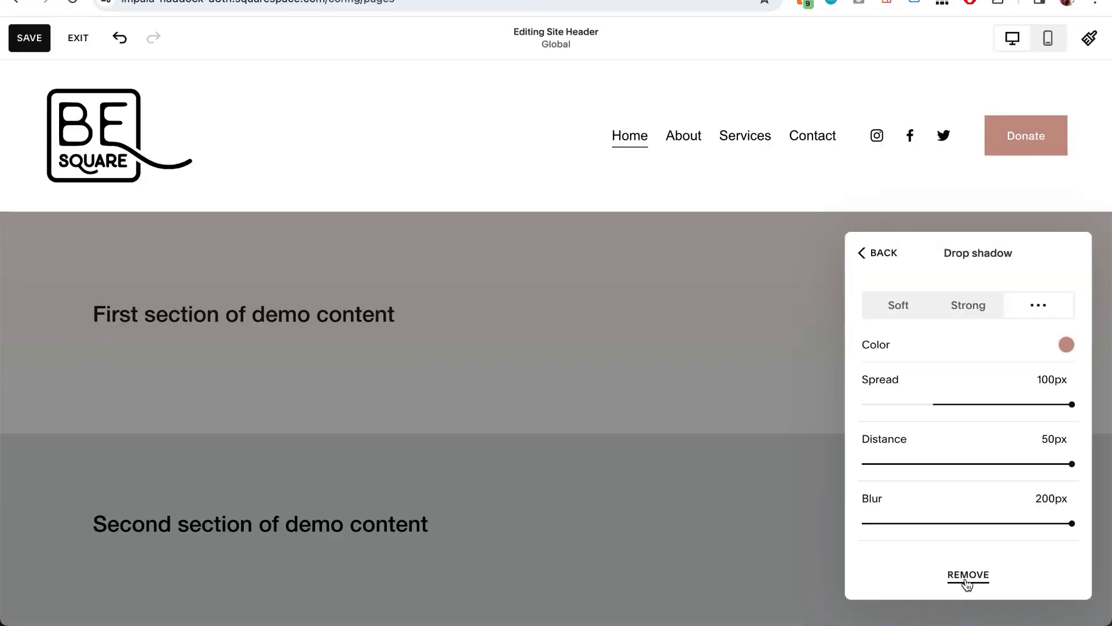
{"action": "left_click", "coordinate": [967, 579]}
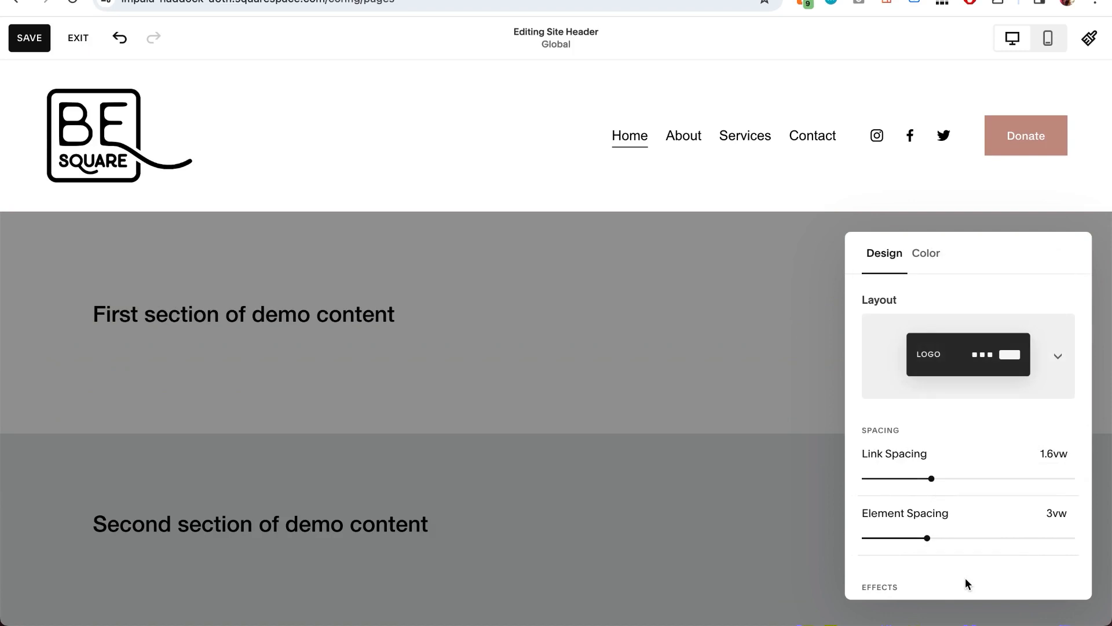
- Try a large header border on all sides, on top and bottom, on top only and on the bottom only
{"action": "scroll", "coordinate": [965, 578], "scroll_direction": "down", "scroll_amount": 5}
{"action": "left_click", "coordinate": [950, 469]}
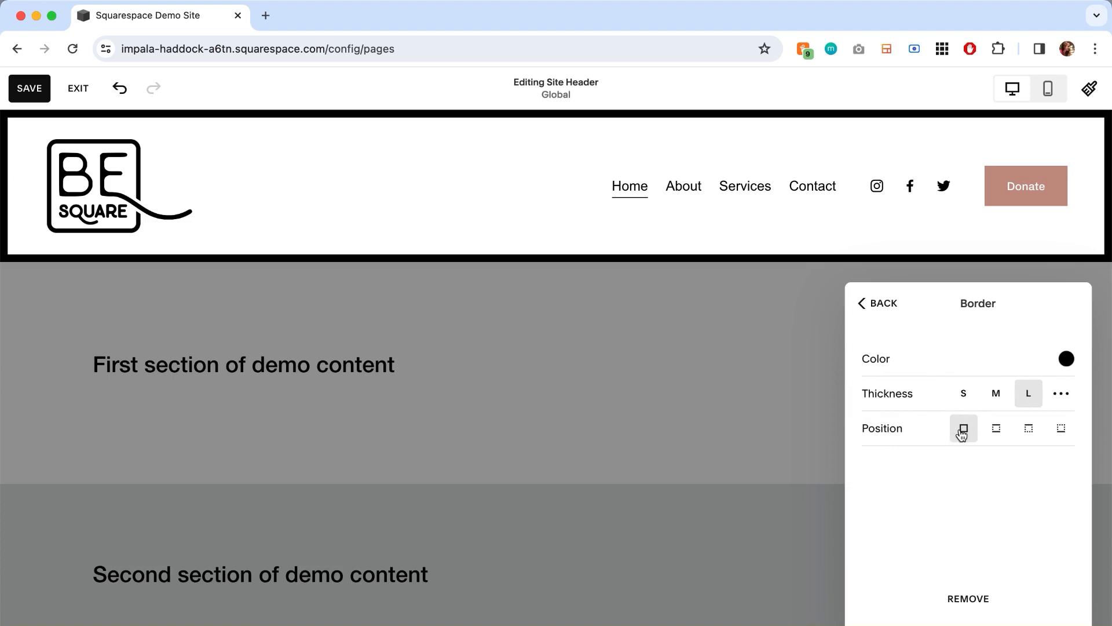
{"action": "left_click", "coordinate": [996, 430]}
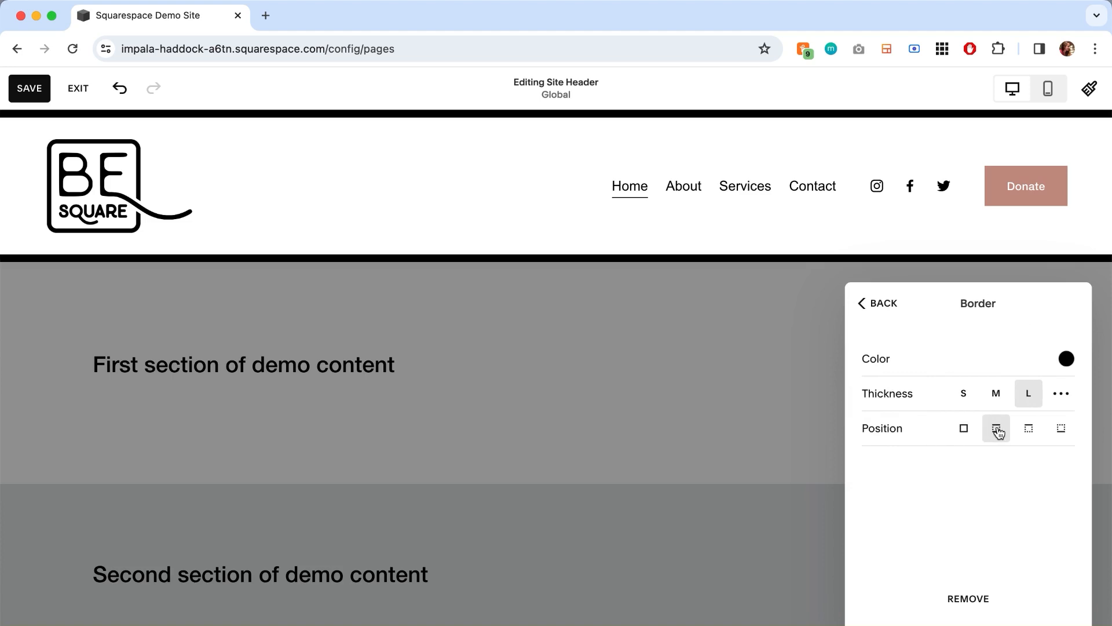
{"action": "left_click", "coordinate": [1028, 430]}
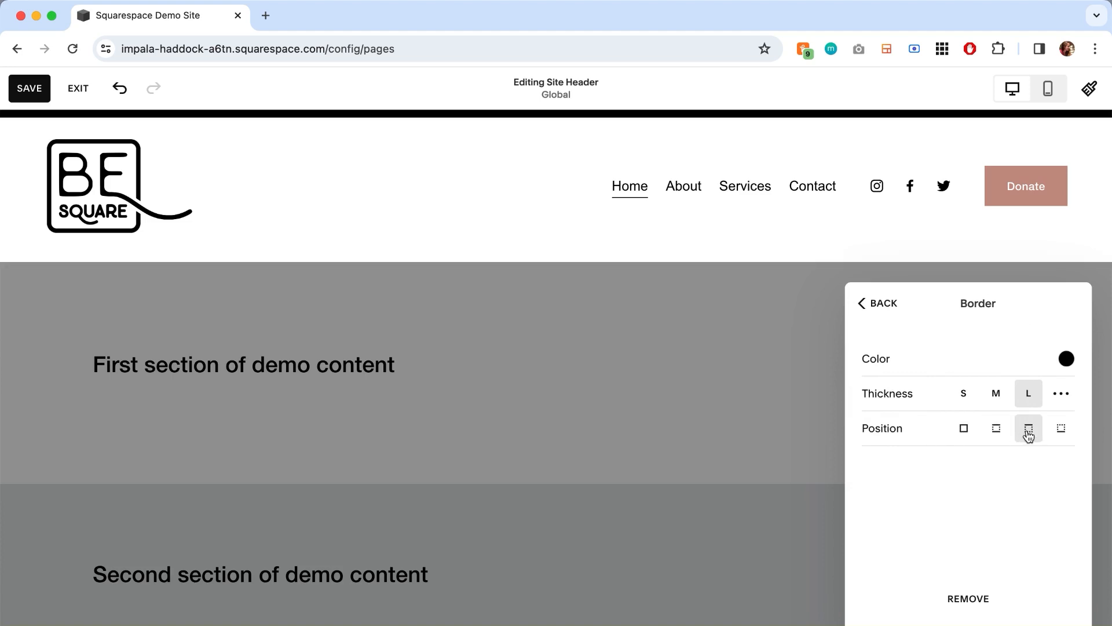
{"action": "left_click", "coordinate": [1058, 433]}
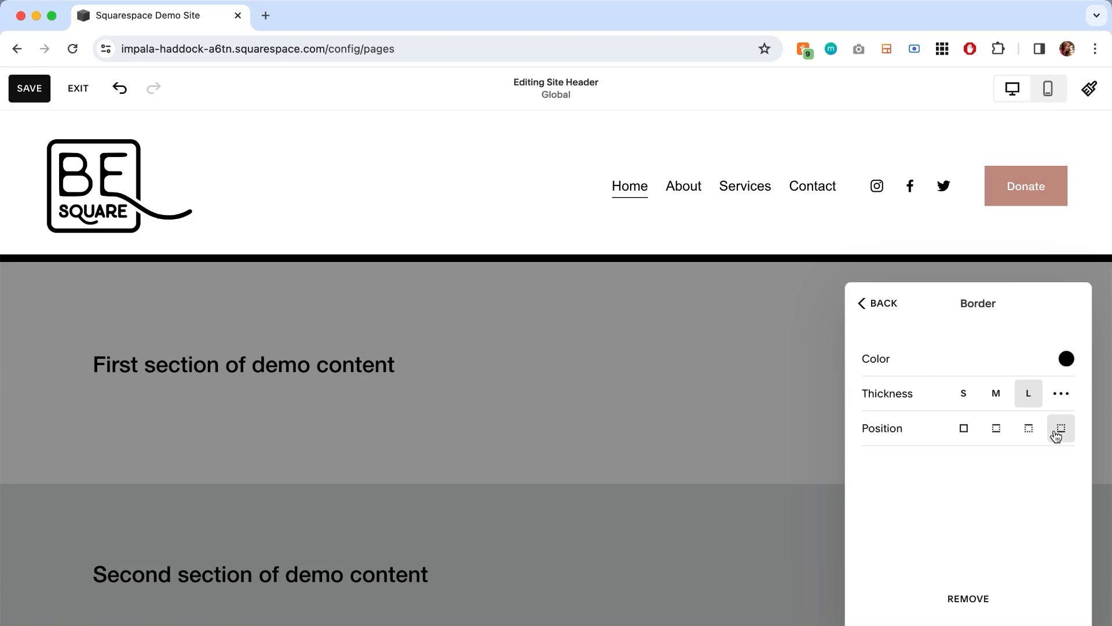
- Try a custom border thickness of 4px on the header and remove the border
{"action": "left_click", "coordinate": [1062, 399]}
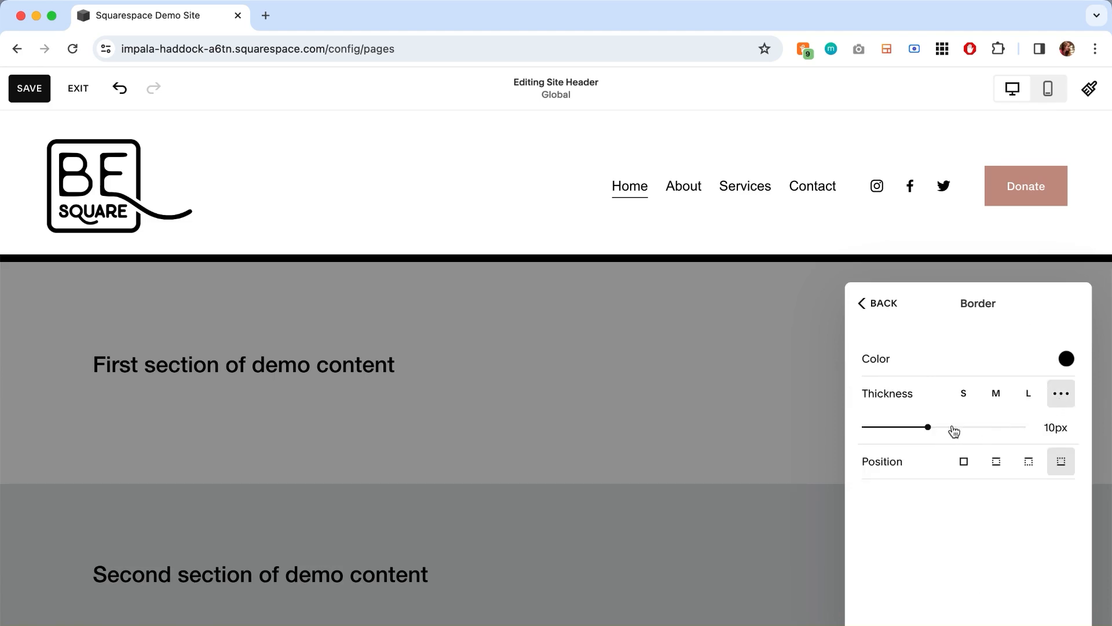
{"action": "left_click_drag", "start_coordinate": [928, 427], "coordinate": [892, 427]}
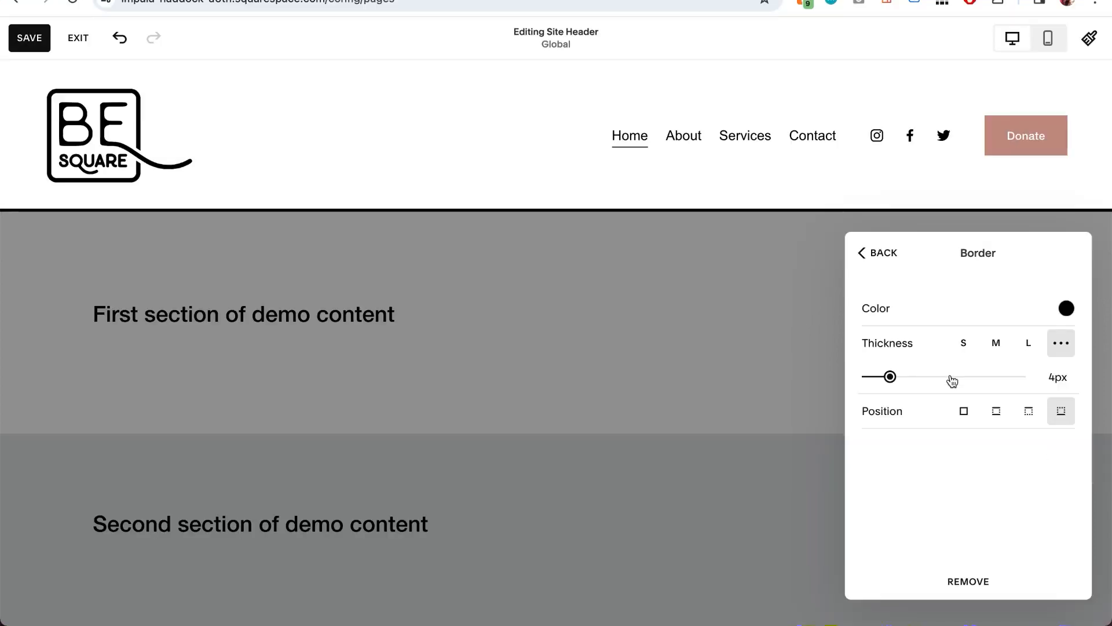
{"action": "left_click", "coordinate": [968, 581]}
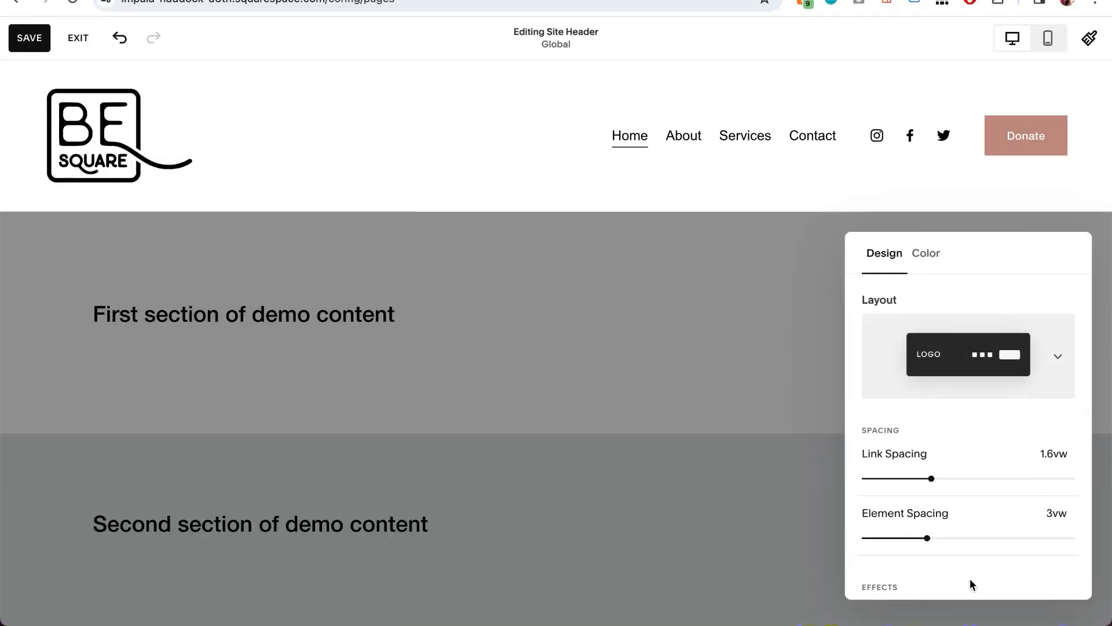
- Turn on the header's fixed position, show the fixed header style choices, and turn the fixed position off again
{"action": "scroll", "coordinate": [971, 557], "scroll_direction": "down", "scroll_amount": 4}
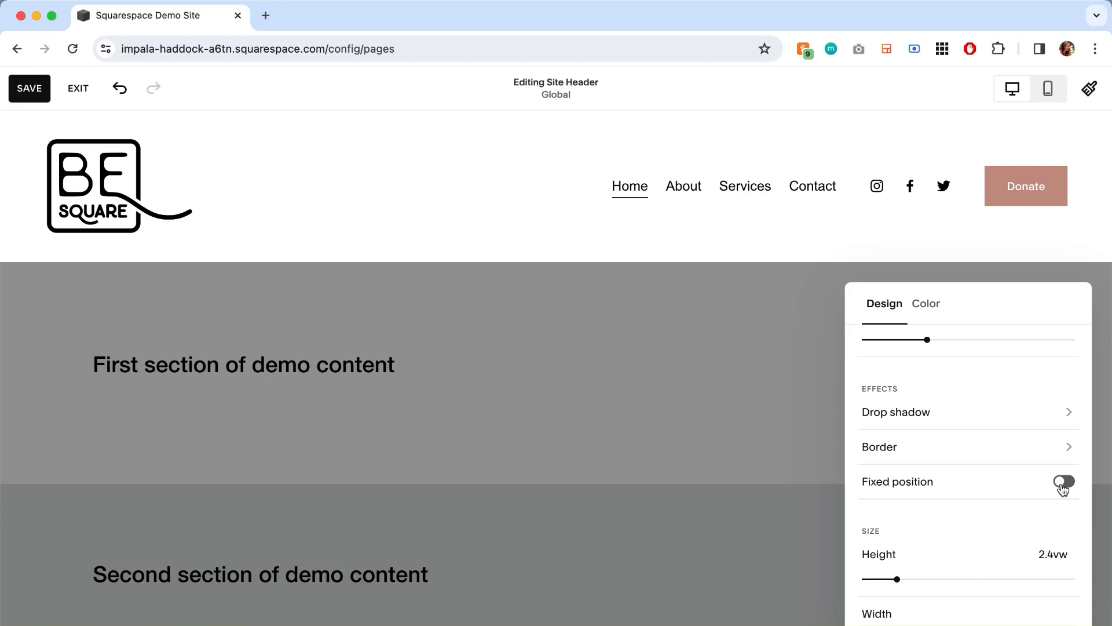
{"action": "left_click", "coordinate": [1063, 489]}
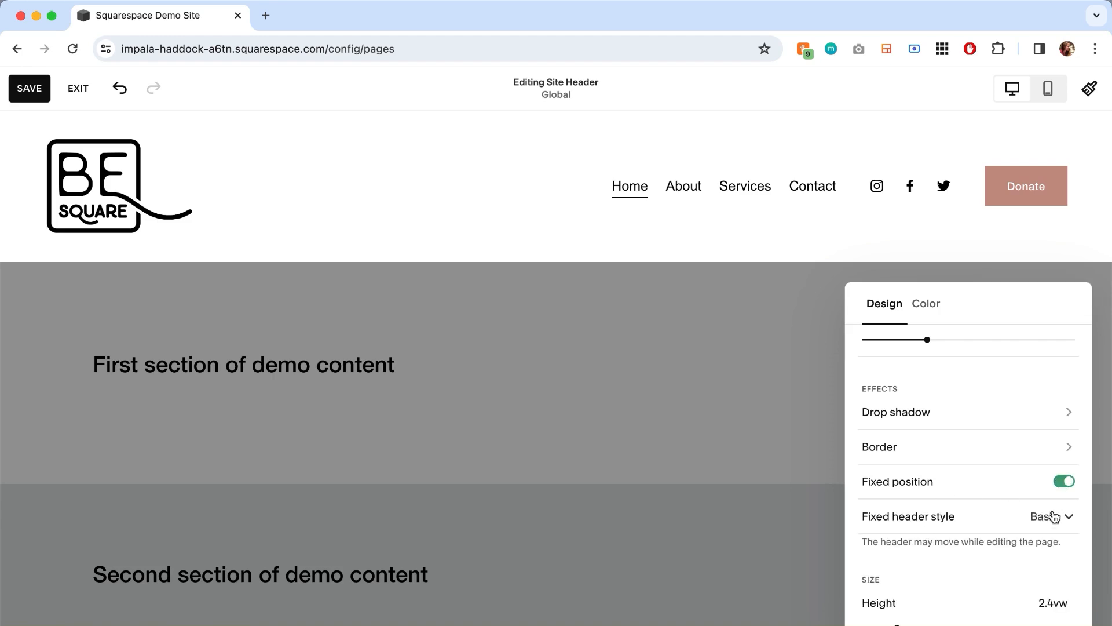
{"action": "left_click", "coordinate": [1047, 515]}
{"action": "left_click", "coordinate": [1071, 487]}
{"action": "left_click", "coordinate": [1071, 486]}
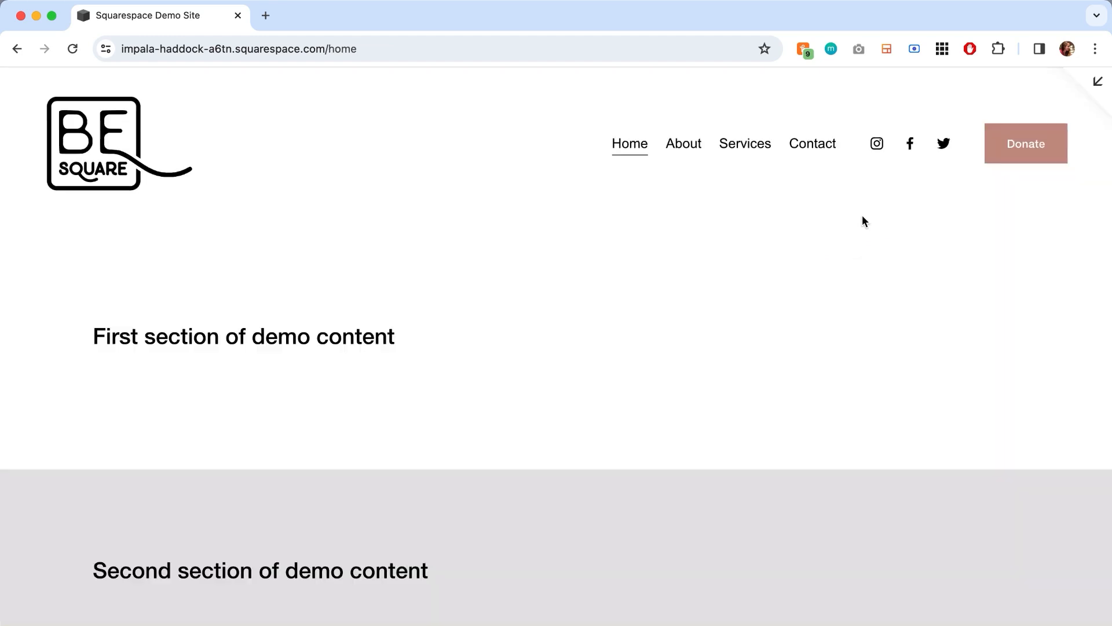
- Check in the full page preview how the header behaves on scrolling without a fixed position
{"action": "scroll", "coordinate": [862, 217], "scroll_direction": "down", "scroll_amount": 5}
{"action": "scroll", "coordinate": [862, 216], "scroll_direction": "down", "scroll_amount": 10}
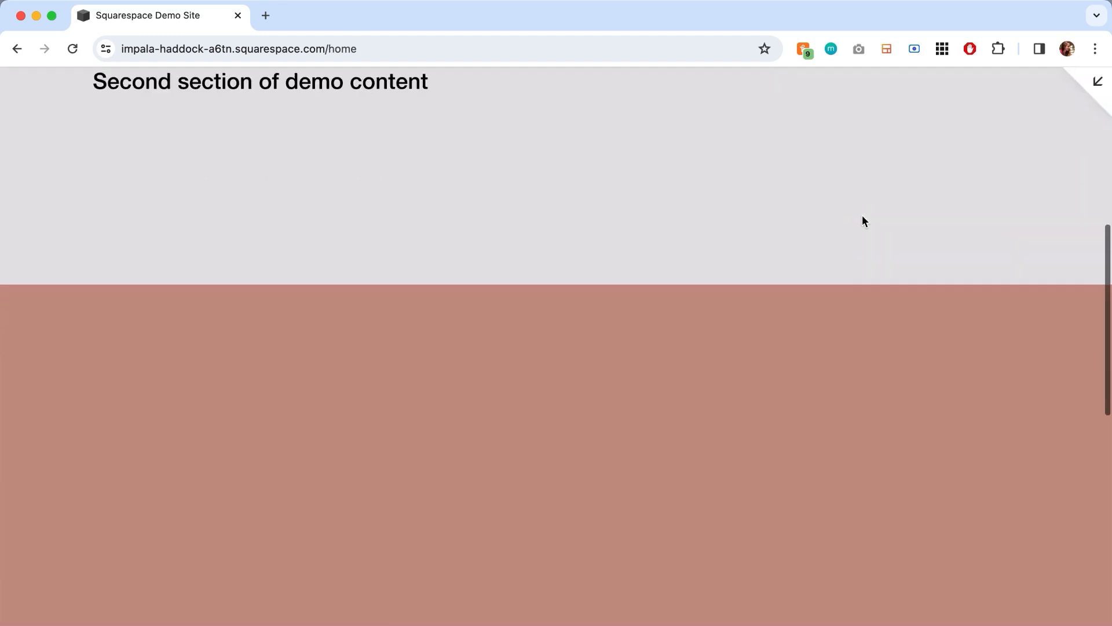
{"action": "scroll", "coordinate": [862, 216], "scroll_direction": "up", "scroll_amount": 5}
{"action": "scroll", "coordinate": [863, 217], "scroll_direction": "up", "scroll_amount": 10}
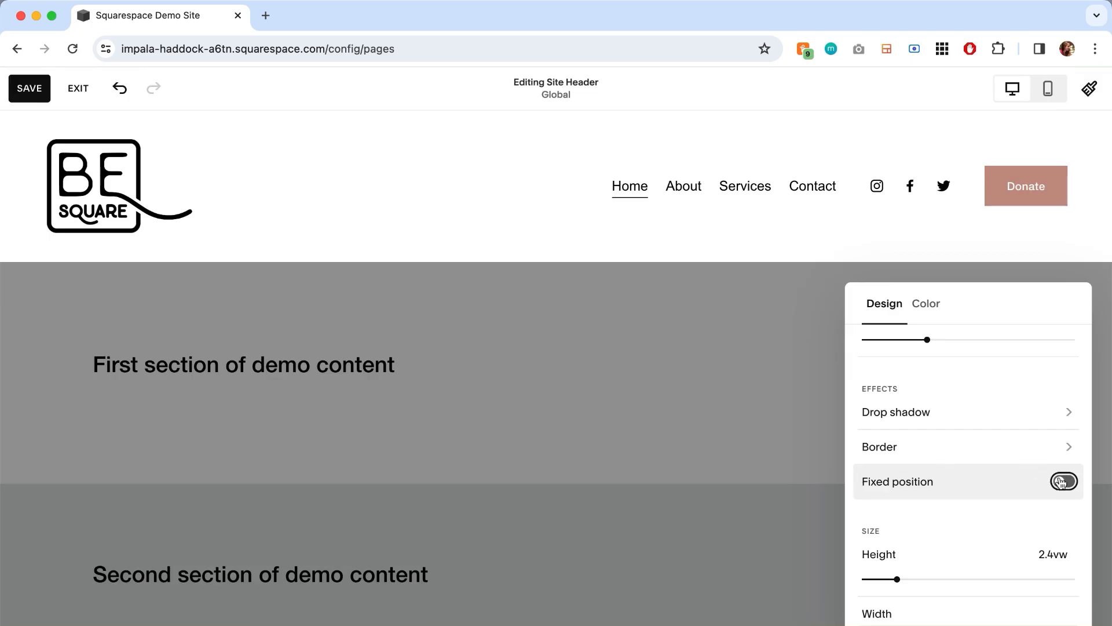
- Enable the header's fixed position with the Basic style and check its scrolling behavior in the full page preview
{"action": "left_click", "coordinate": [1065, 481]}
{"action": "left_click", "coordinate": [1051, 517]}
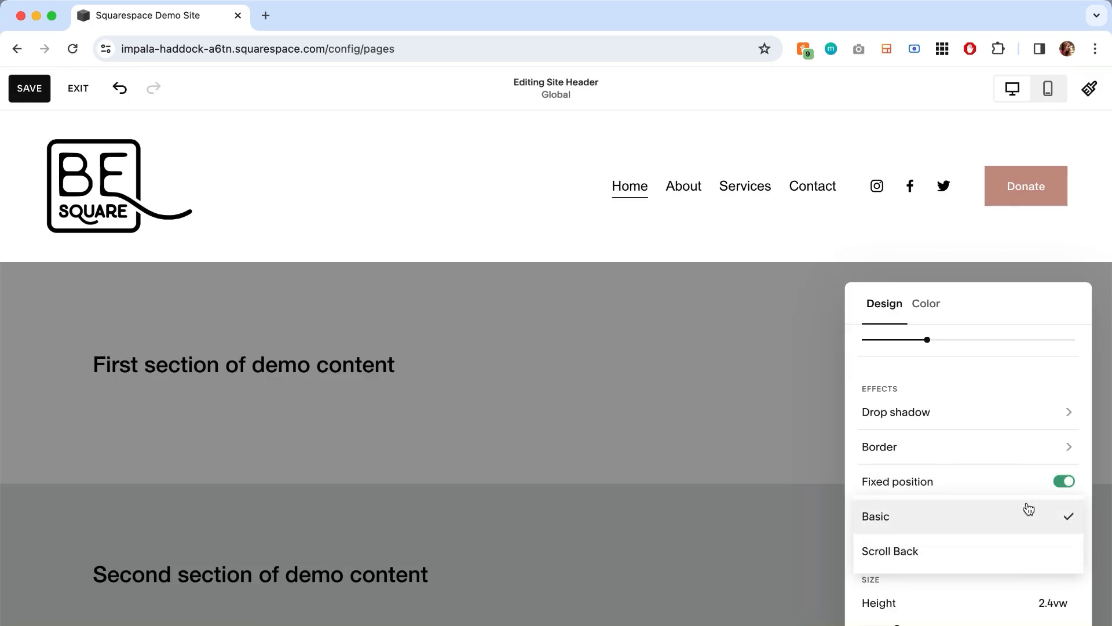
{"action": "left_click", "coordinate": [1029, 510]}
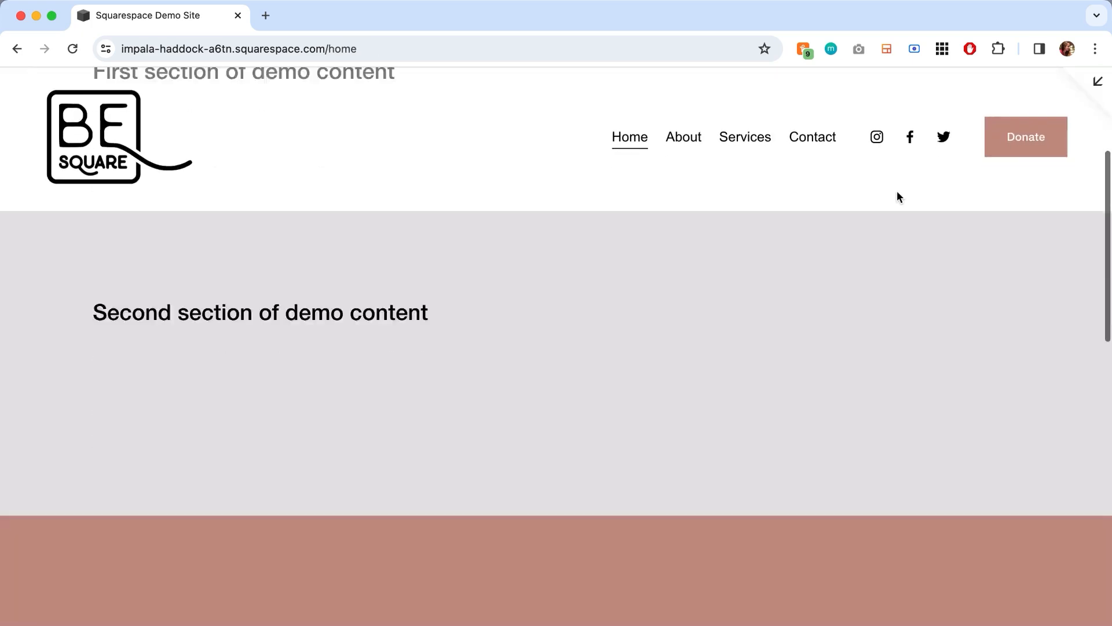
{"action": "scroll", "coordinate": [896, 197], "scroll_direction": "down", "scroll_amount": 10}
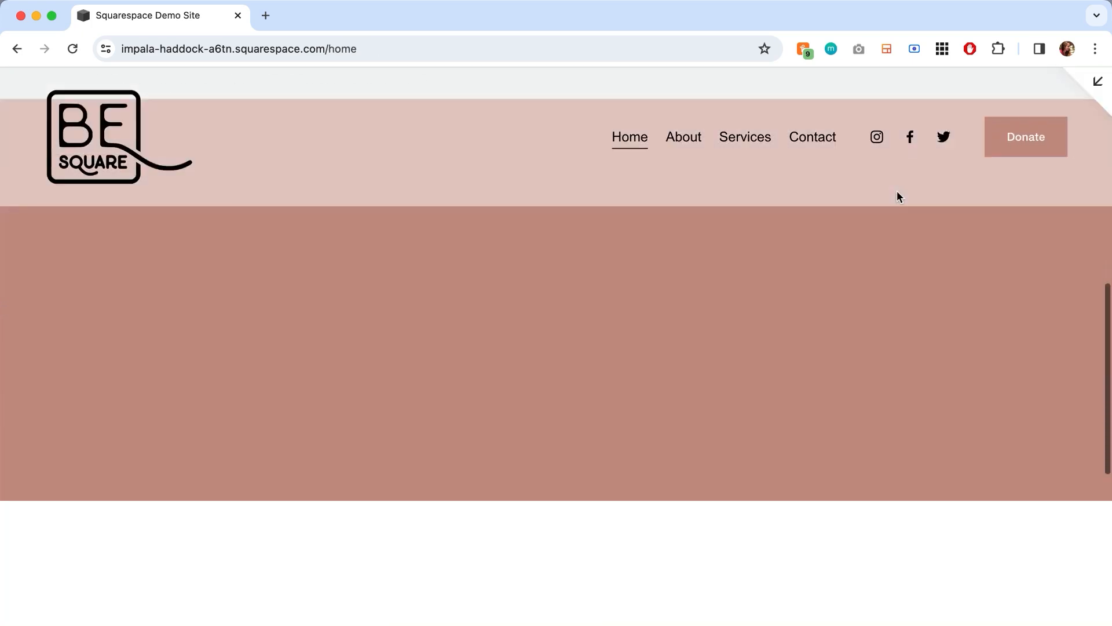
{"action": "scroll", "coordinate": [896, 197], "scroll_direction": "up", "scroll_amount": 10}
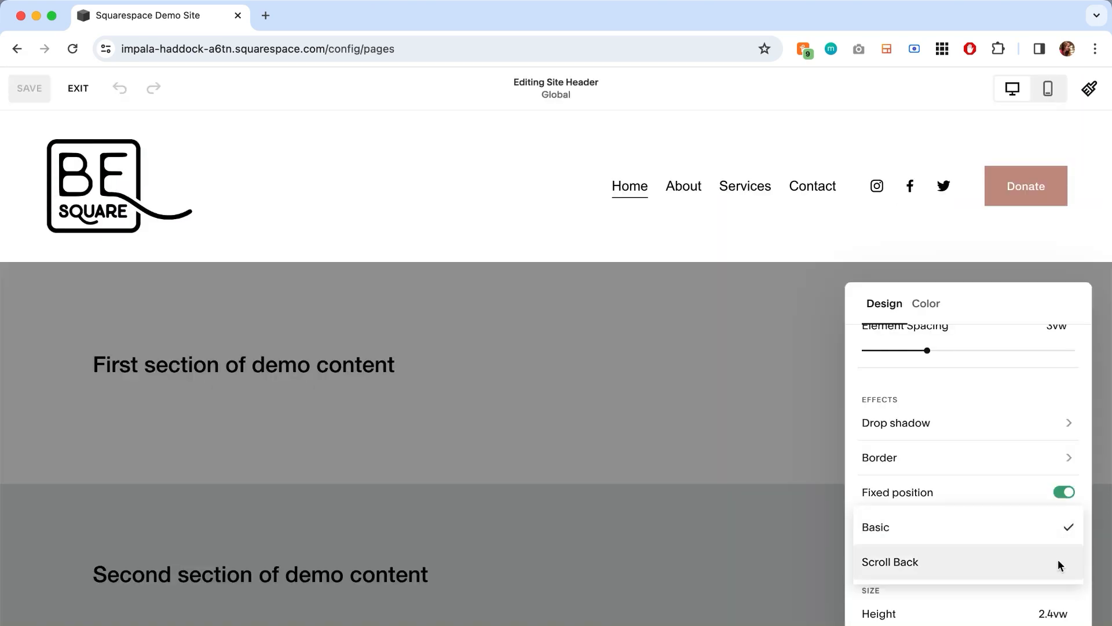
- Change the fixed header style to Scroll Back and check its scrolling behavior in the full page preview
{"action": "left_click", "coordinate": [1057, 560]}
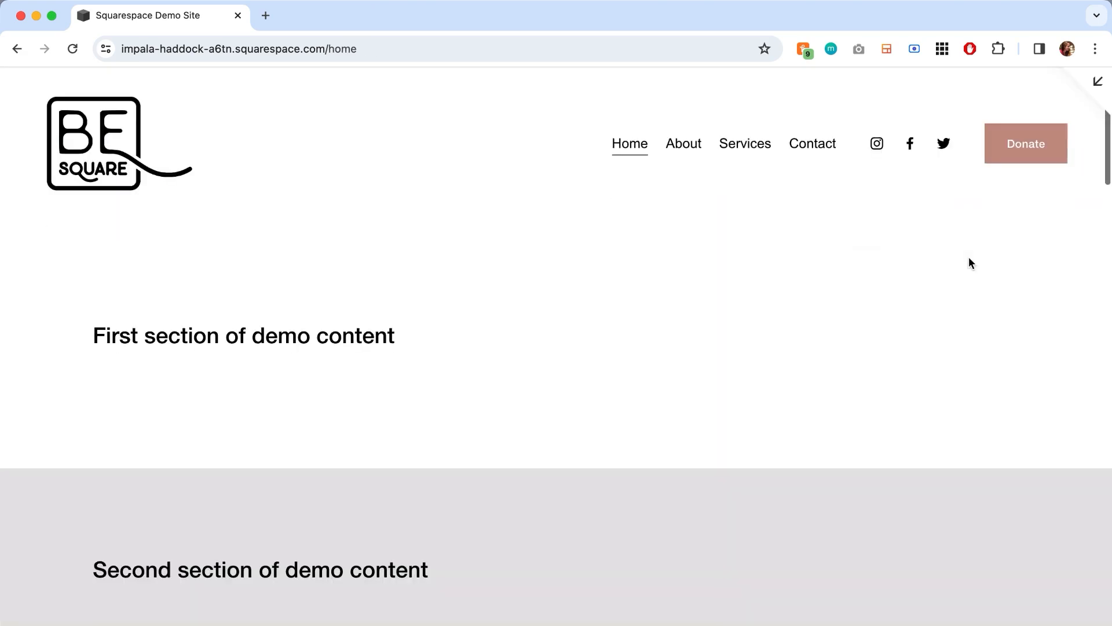
{"action": "scroll", "coordinate": [969, 259], "scroll_direction": "down", "scroll_amount": 5}
{"action": "scroll", "coordinate": [969, 258], "scroll_direction": "down", "scroll_amount": 10}
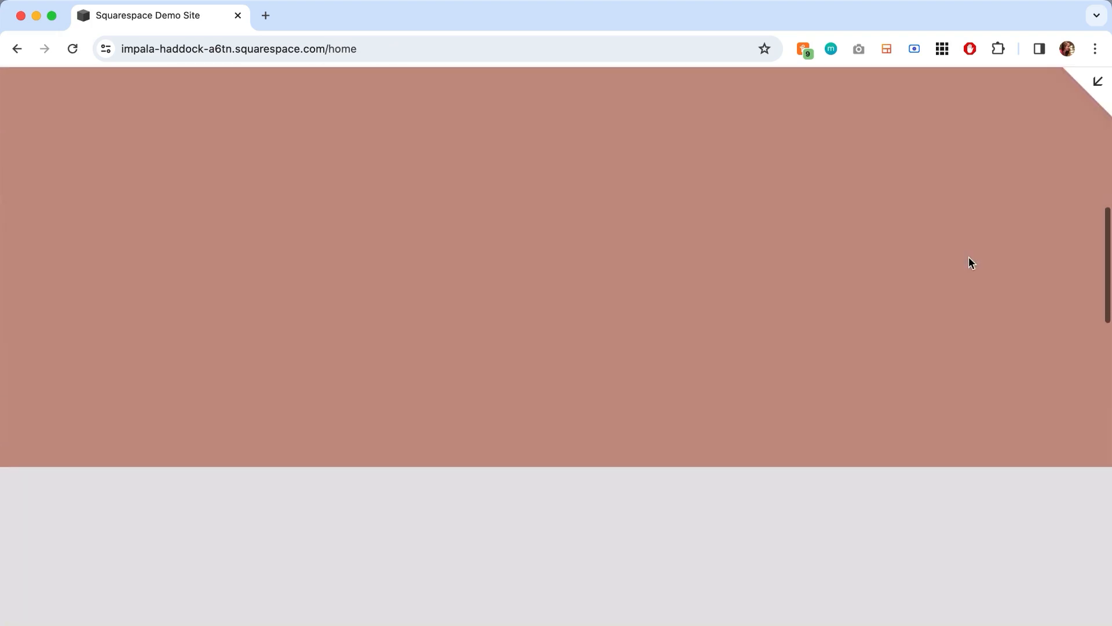
{"action": "scroll", "coordinate": [972, 263], "scroll_direction": "down", "scroll_amount": 10}
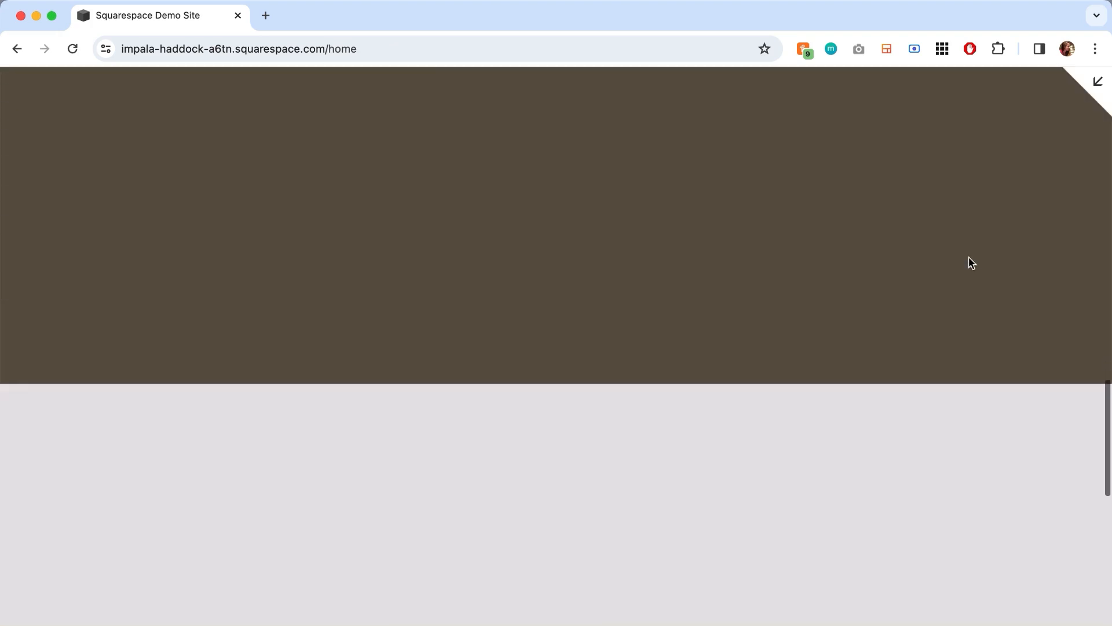
{"action": "scroll", "coordinate": [972, 263], "scroll_direction": "up", "scroll_amount": 2}
{"action": "scroll", "coordinate": [971, 263], "scroll_direction": "up", "scroll_amount": 10}
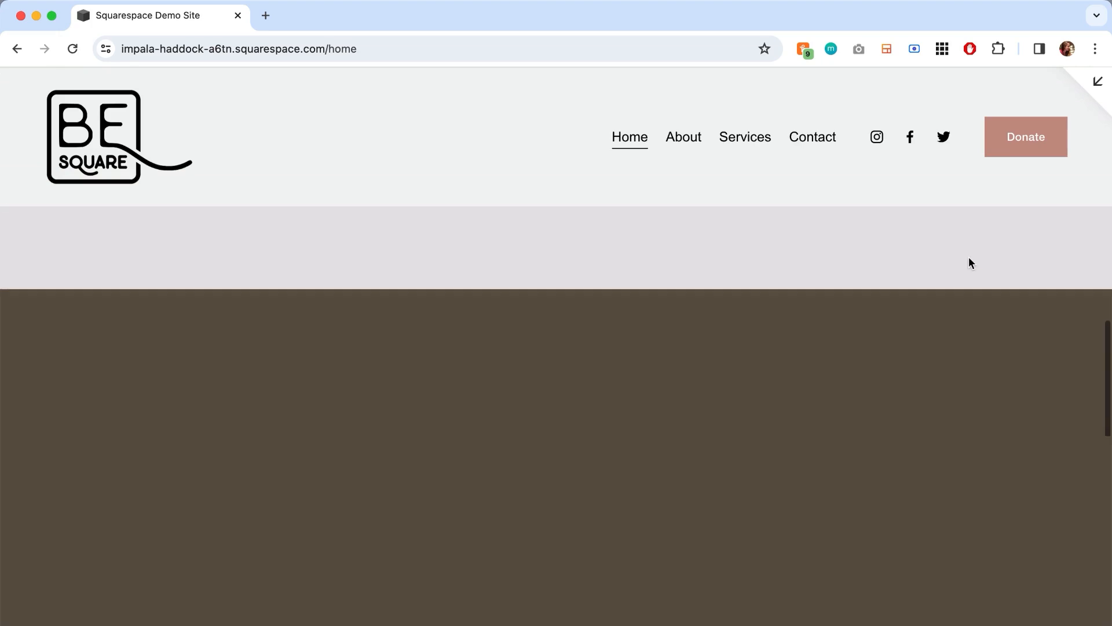
{"action": "scroll", "coordinate": [970, 258], "scroll_direction": "up", "scroll_amount": 12}
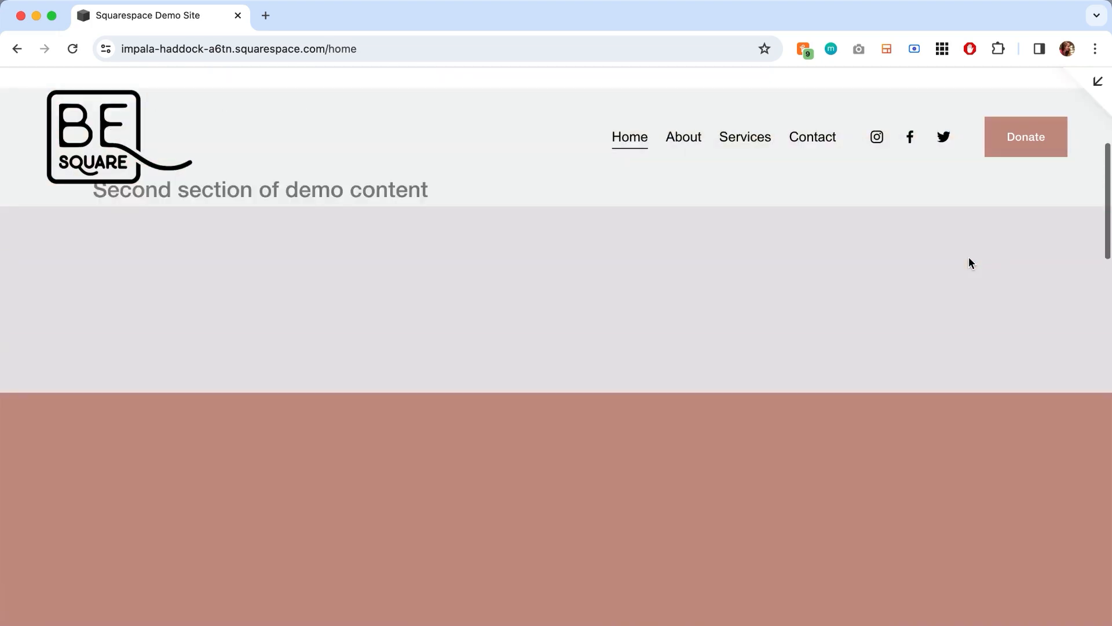
{"action": "scroll", "coordinate": [969, 256], "scroll_direction": "up", "scroll_amount": 1}
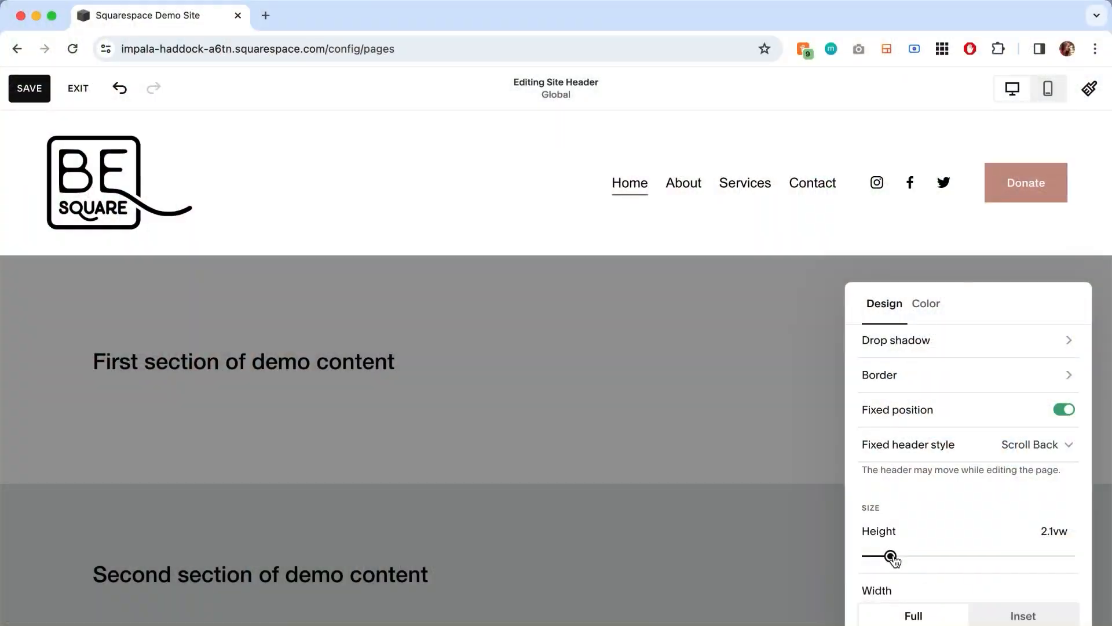
- Set the header's height to 2.5vw and try the Inset width before restoring the Full width
{"action": "mouse_move", "coordinate": [892, 559]}
{"action": "left_mouse_down"}
{"action": "mouse_move", "coordinate": [964, 555]}
{"action": "mouse_move", "coordinate": [902, 567]}
{"action": "left_mouse_up"}
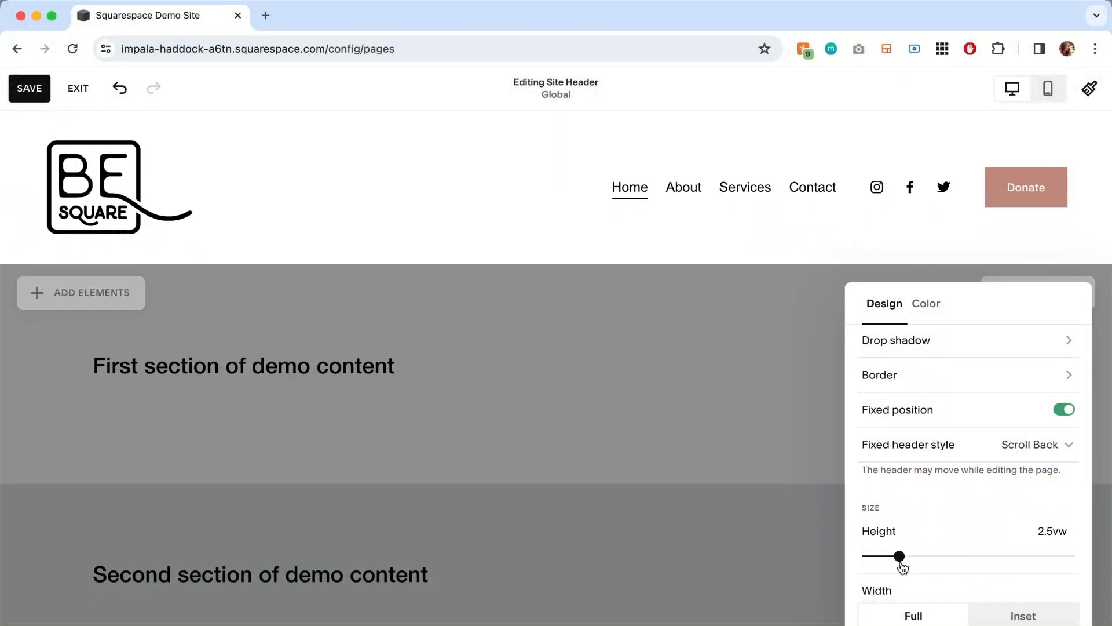
{"action": "left_click", "coordinate": [1002, 616]}
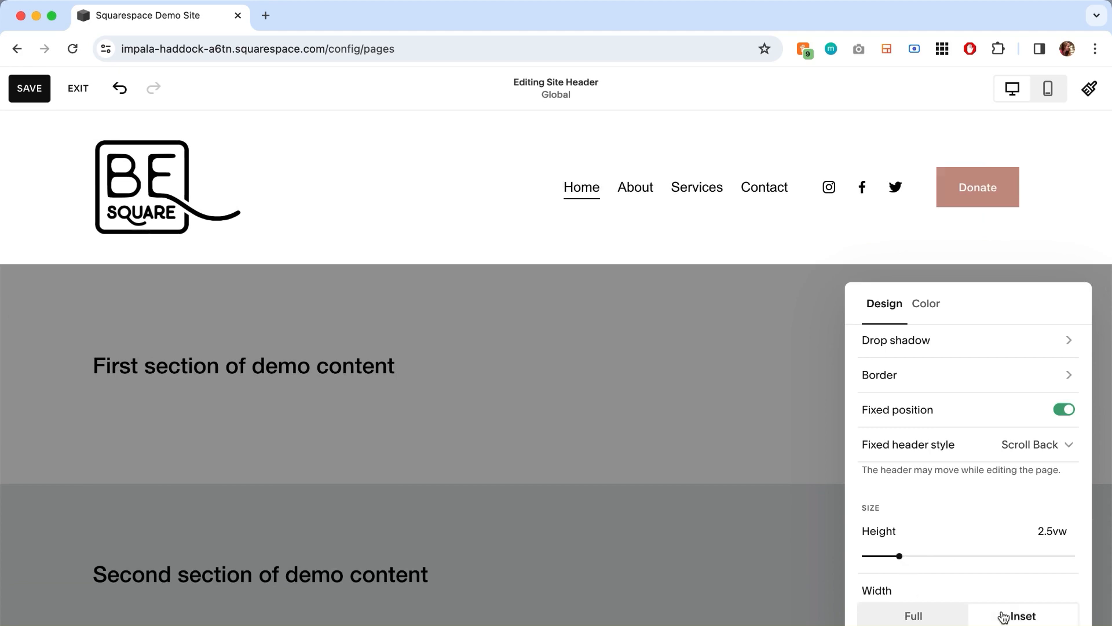
{"action": "left_click", "coordinate": [943, 616]}
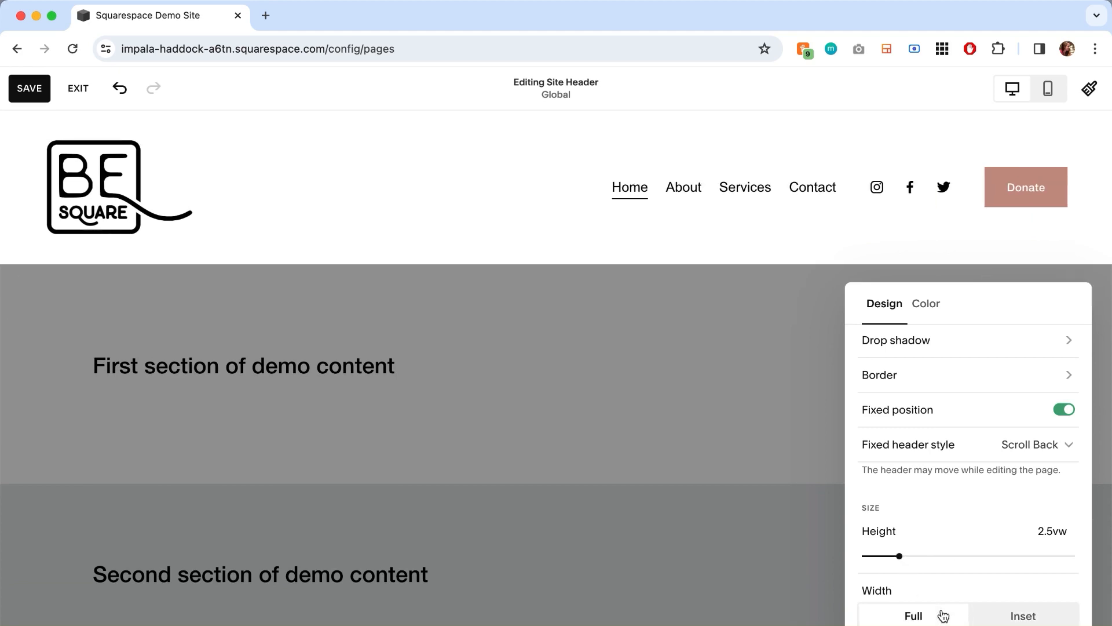
- Close the header's design settings and fine-tune the header height with its resize handle on the page
{"action": "left_click", "coordinate": [767, 400]}
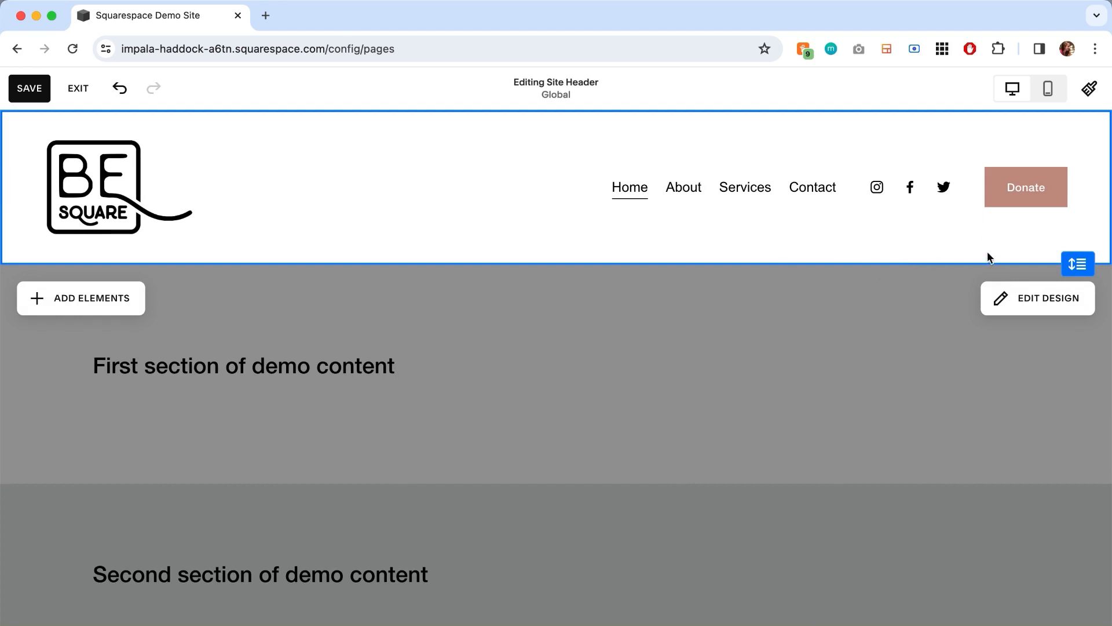
{"action": "mouse_move", "coordinate": [1070, 255]}
{"action": "left_mouse_down"}
{"action": "mouse_move", "coordinate": [1071, 312]}
{"action": "mouse_move", "coordinate": [1063, 266]}
{"action": "left_mouse_up"}
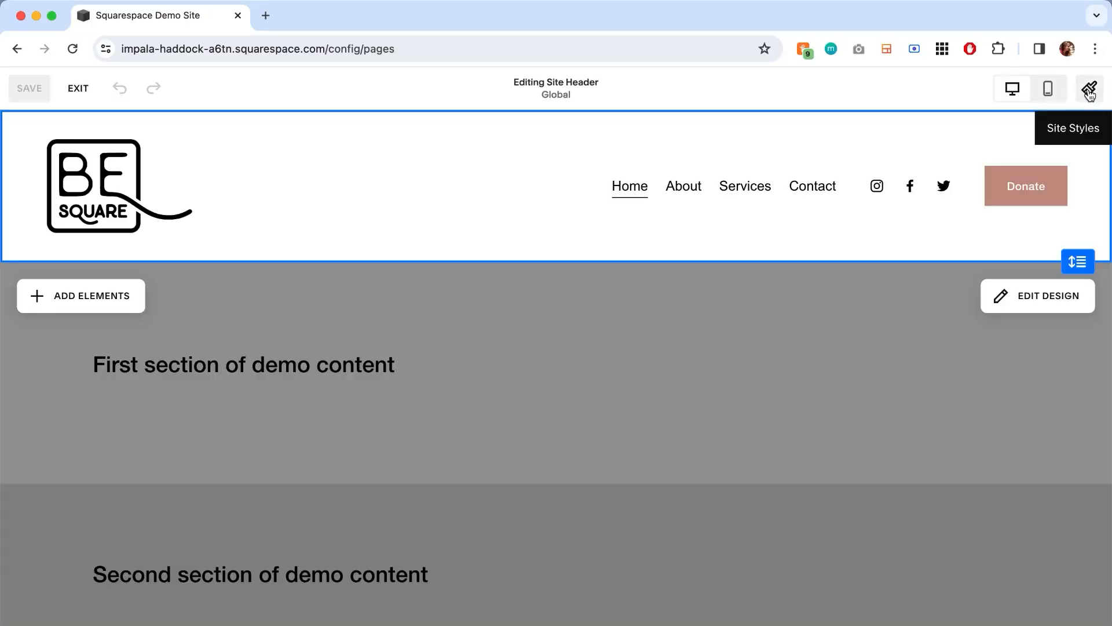
- Open the site-wide color palette for editing and view the color code formats offered for a palette color
{"action": "left_click", "coordinate": [1086, 90]}
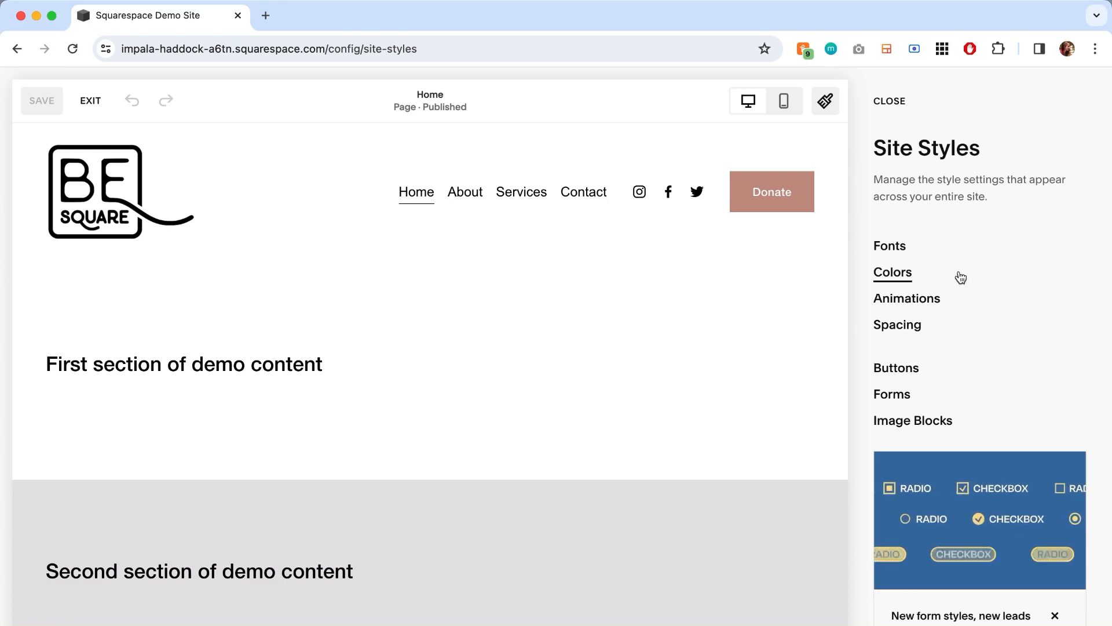
{"action": "left_click", "coordinate": [906, 277]}
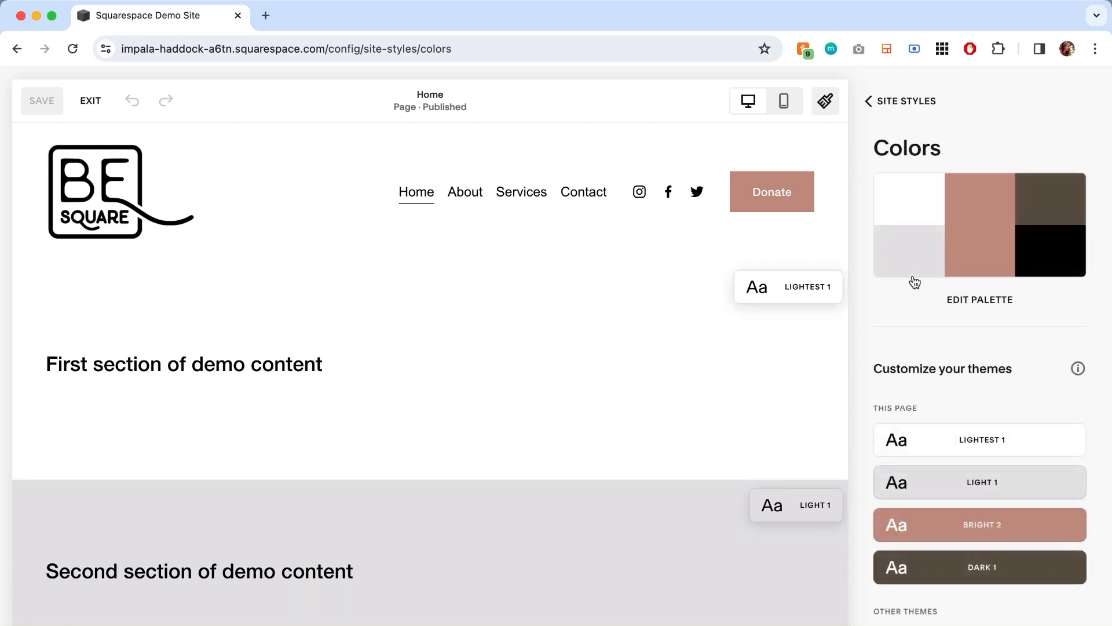
{"action": "left_click", "coordinate": [959, 301]}
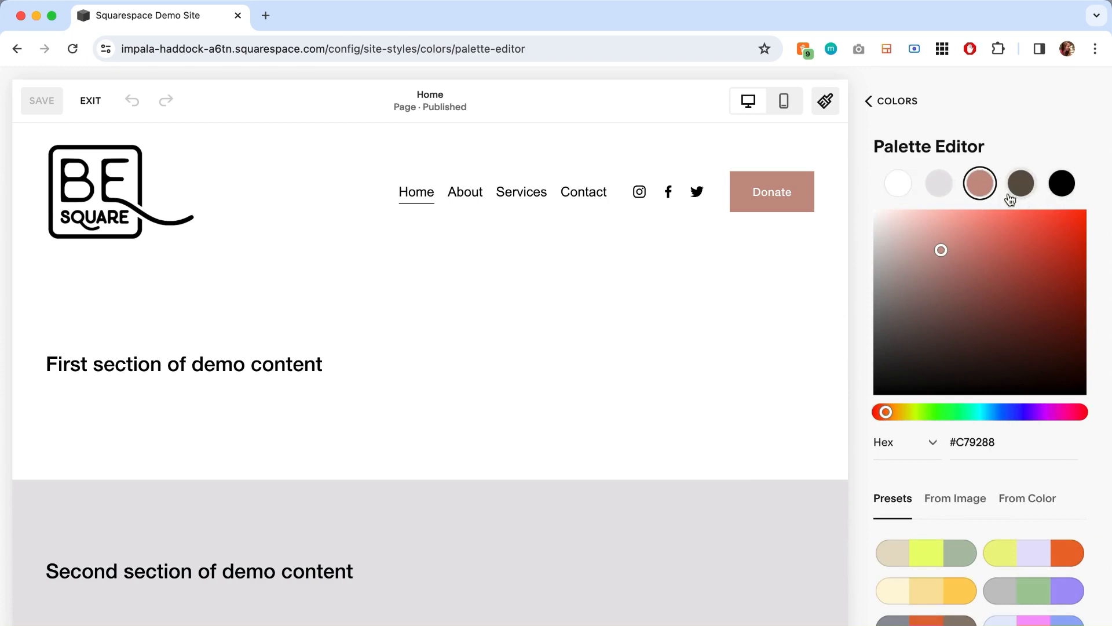
{"action": "left_click", "coordinate": [909, 442]}
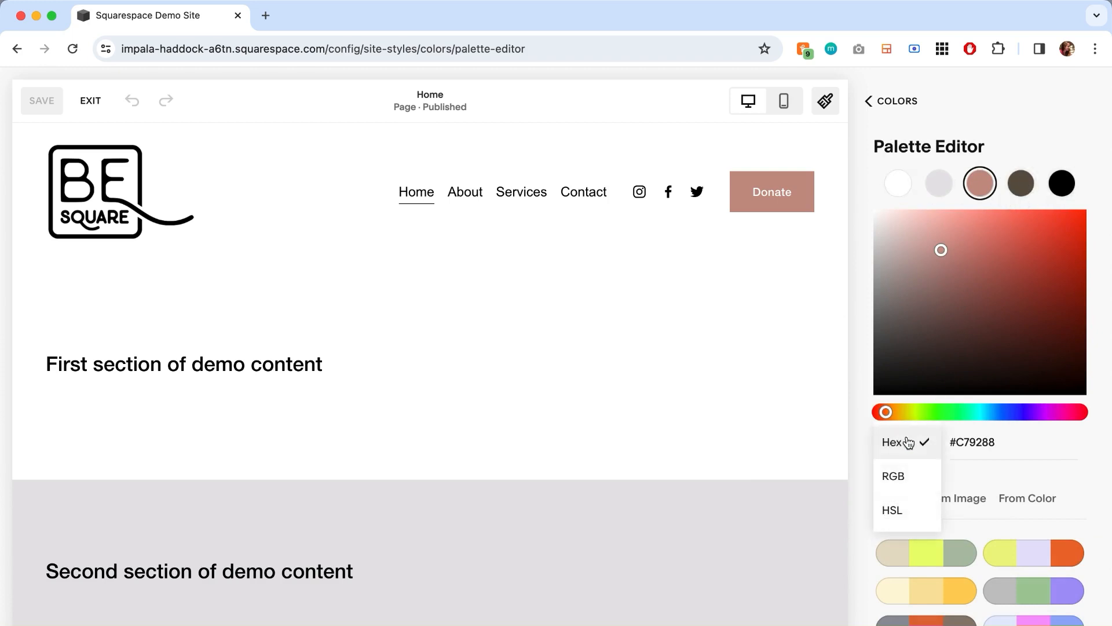
{"action": "left_click", "coordinate": [1087, 459]}
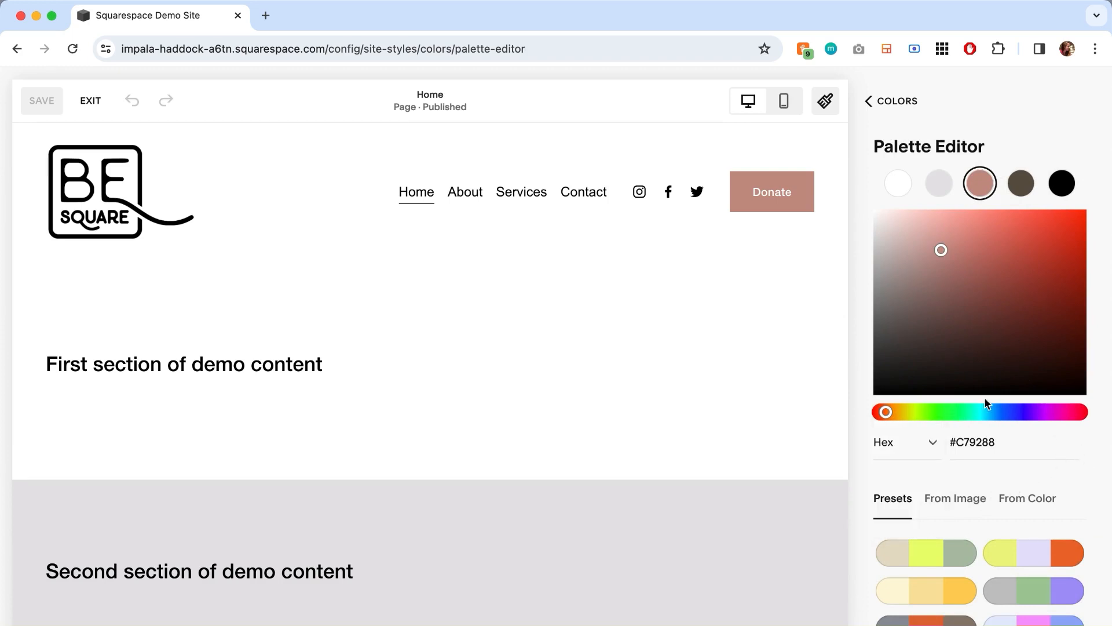
- Examine the palette sources Presets, From Image and From Color in the palette editor
{"action": "scroll", "coordinate": [1001, 527], "scroll_direction": "down", "scroll_amount": 5}
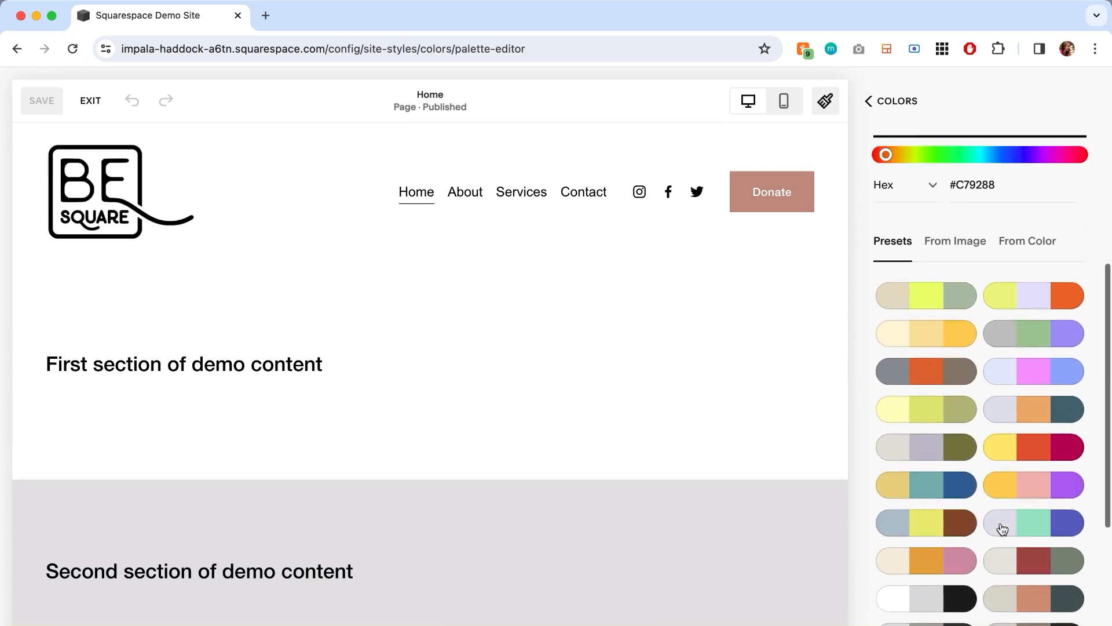
{"action": "scroll", "coordinate": [995, 499], "scroll_direction": "up", "scroll_amount": 3}
{"action": "left_click", "coordinate": [964, 398]}
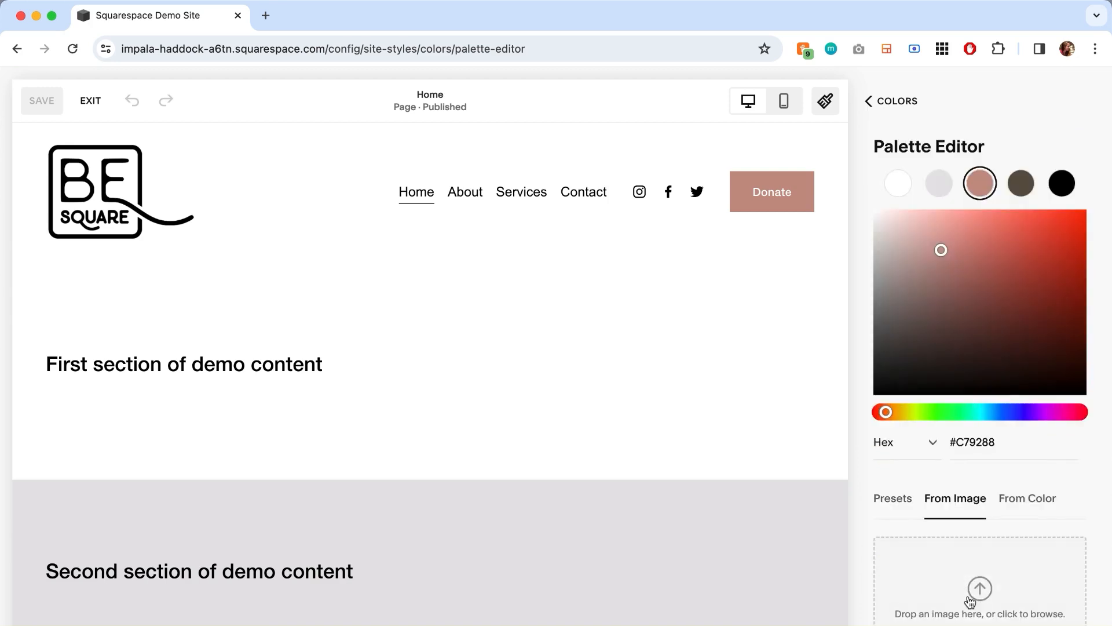
{"action": "left_click", "coordinate": [1023, 499]}
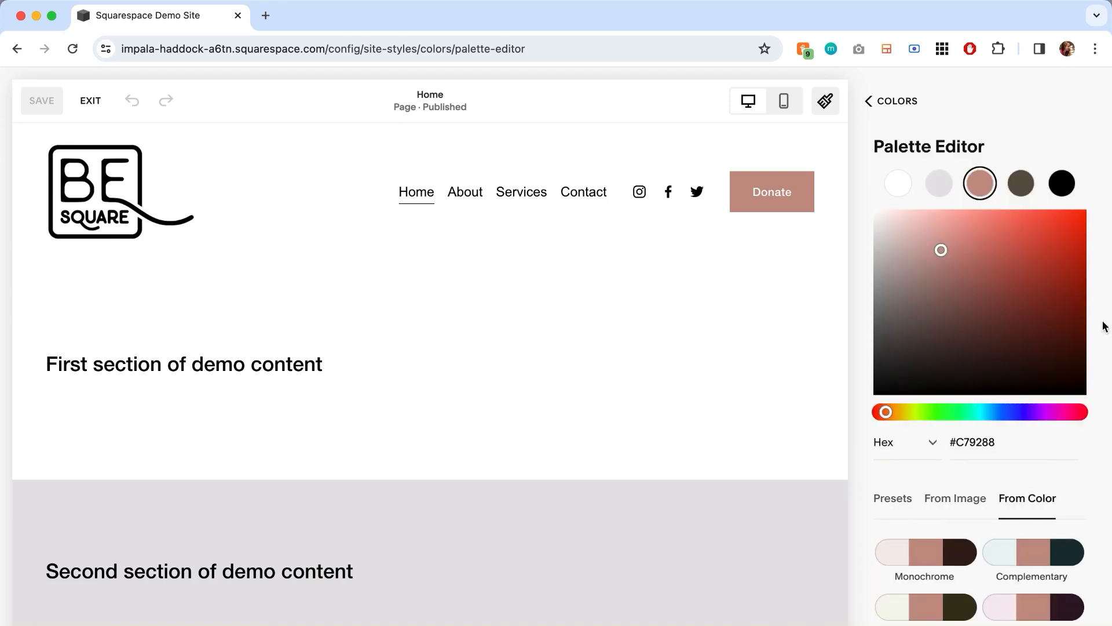
- Return to the site colors and review the color themes used on this page and the other themes
{"action": "left_click", "coordinate": [913, 104]}
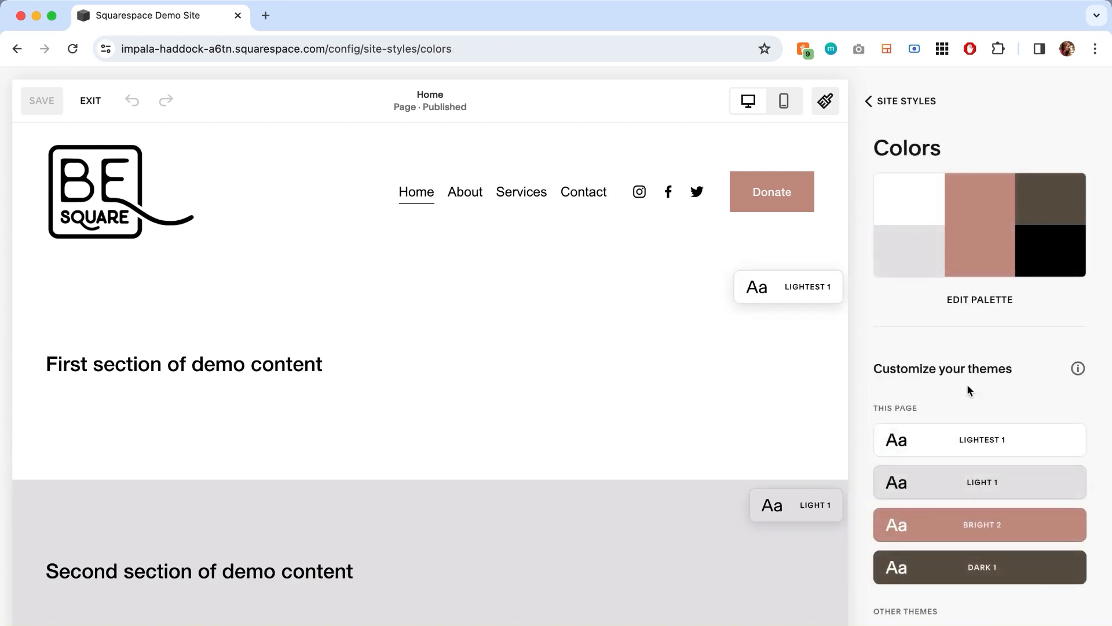
{"action": "scroll", "coordinate": [968, 390], "scroll_direction": "down", "scroll_amount": 5}
{"action": "scroll", "coordinate": [969, 390], "scroll_direction": "up", "scroll_amount": 3}
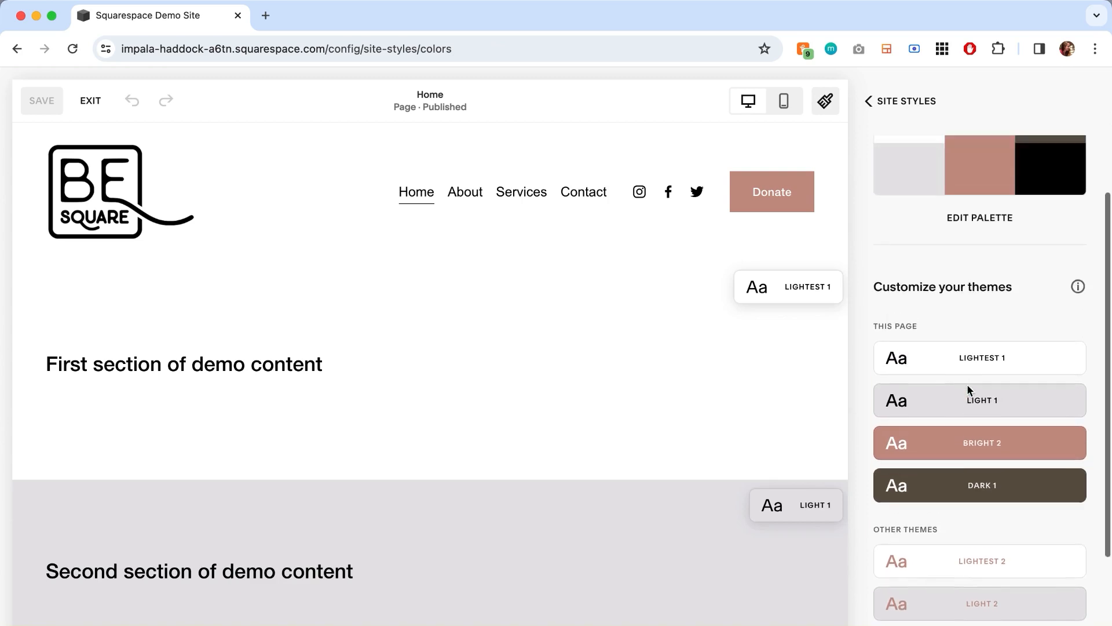
{"action": "scroll", "coordinate": [969, 390], "scroll_direction": "down", "scroll_amount": 4}
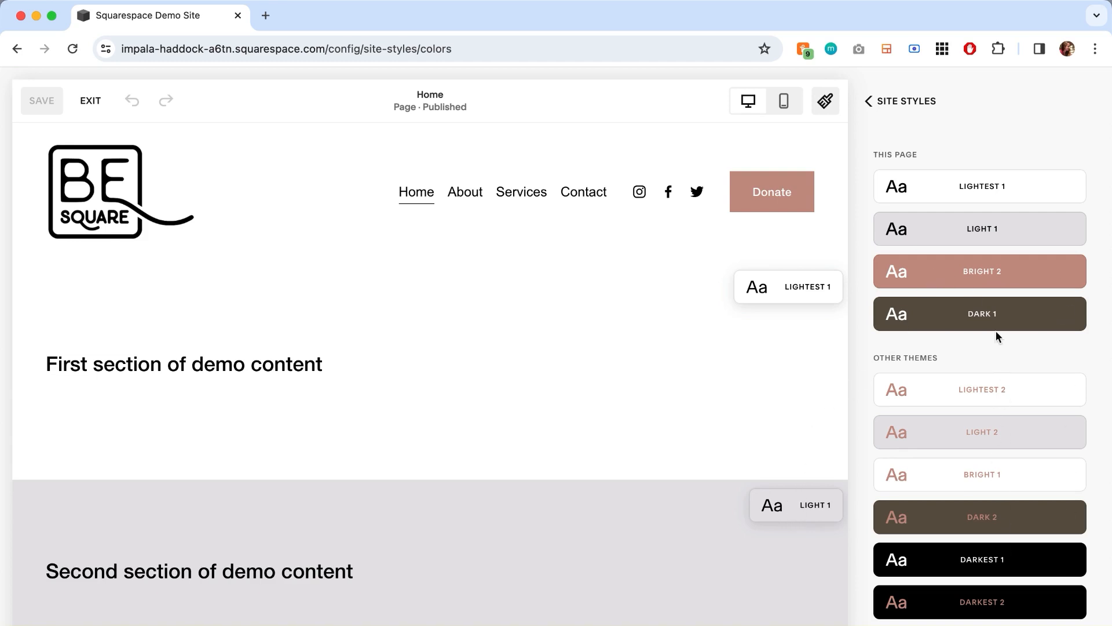
{"action": "scroll", "coordinate": [991, 200], "scroll_direction": "up", "scroll_amount": 3}
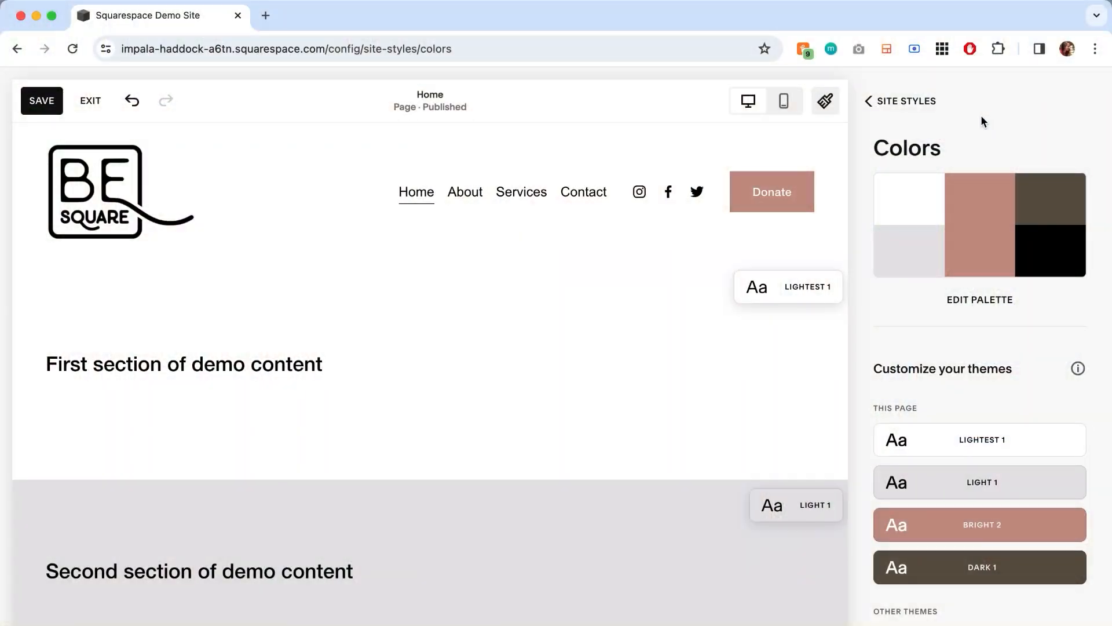
- Leave the site styles, open the site header's design settings, and check the header colors on the Contact page in the full preview
{"action": "left_click", "coordinate": [927, 101]}
{"action": "left_click", "coordinate": [899, 100]}
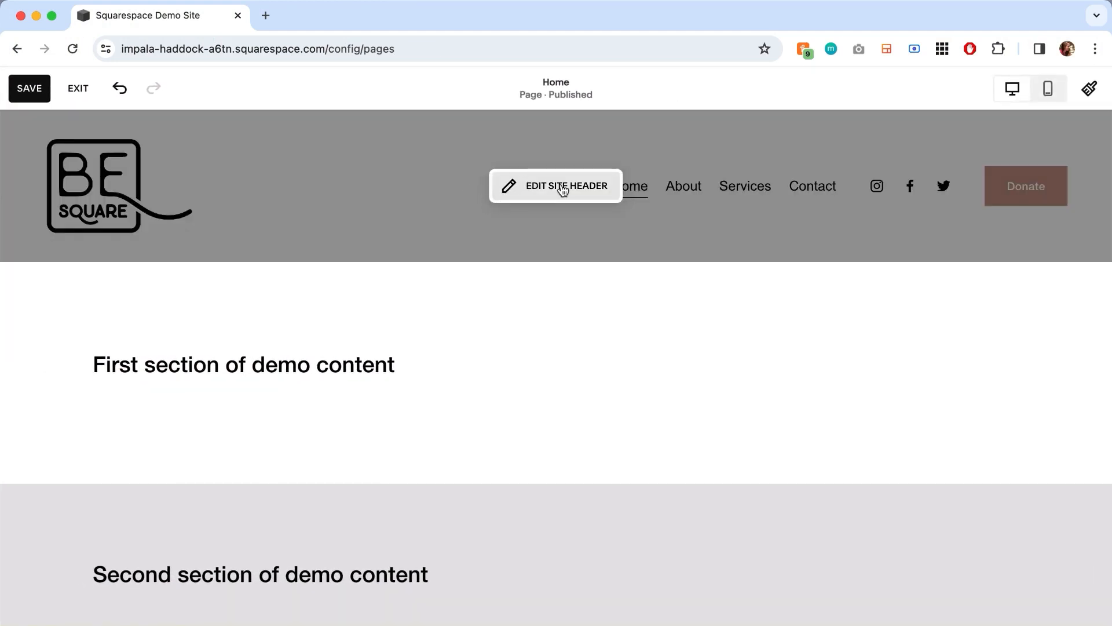
{"action": "left_click", "coordinate": [562, 187]}
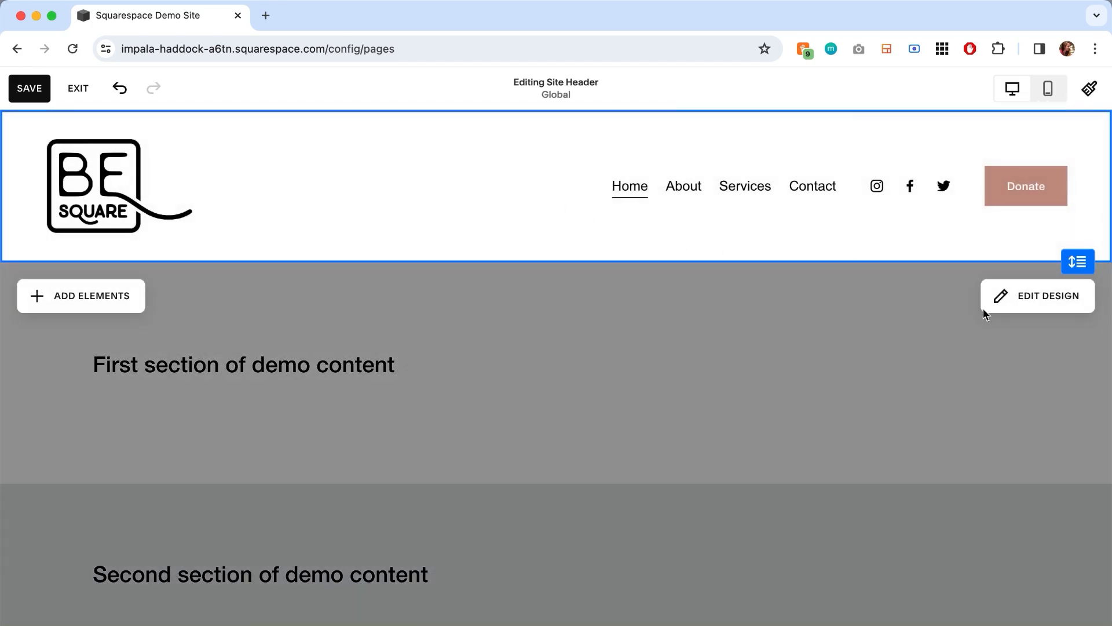
{"action": "left_click", "coordinate": [1024, 299]}
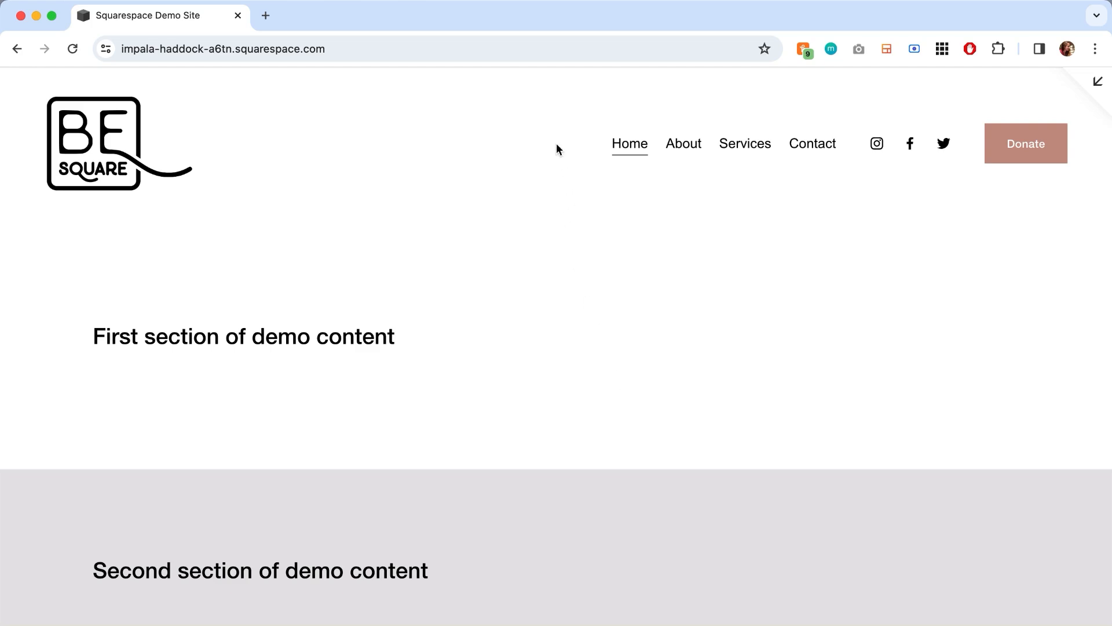
{"action": "left_click", "coordinate": [816, 151]}
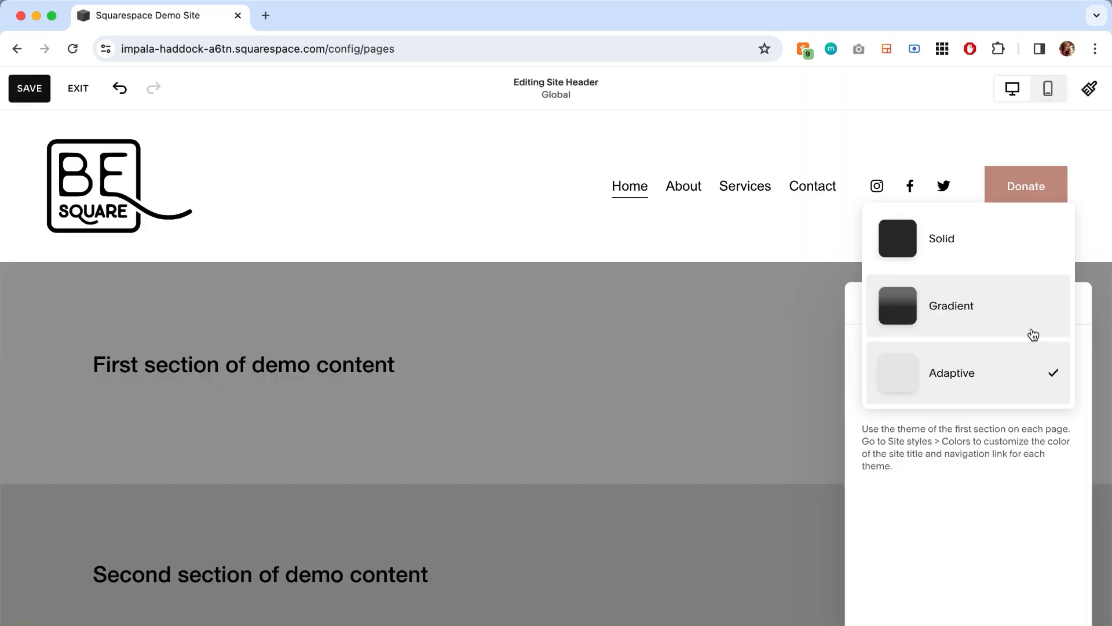
- Set the header's color style to Gradient and check it on the About and Contact pages in the full preview
{"action": "left_click", "coordinate": [1032, 331]}
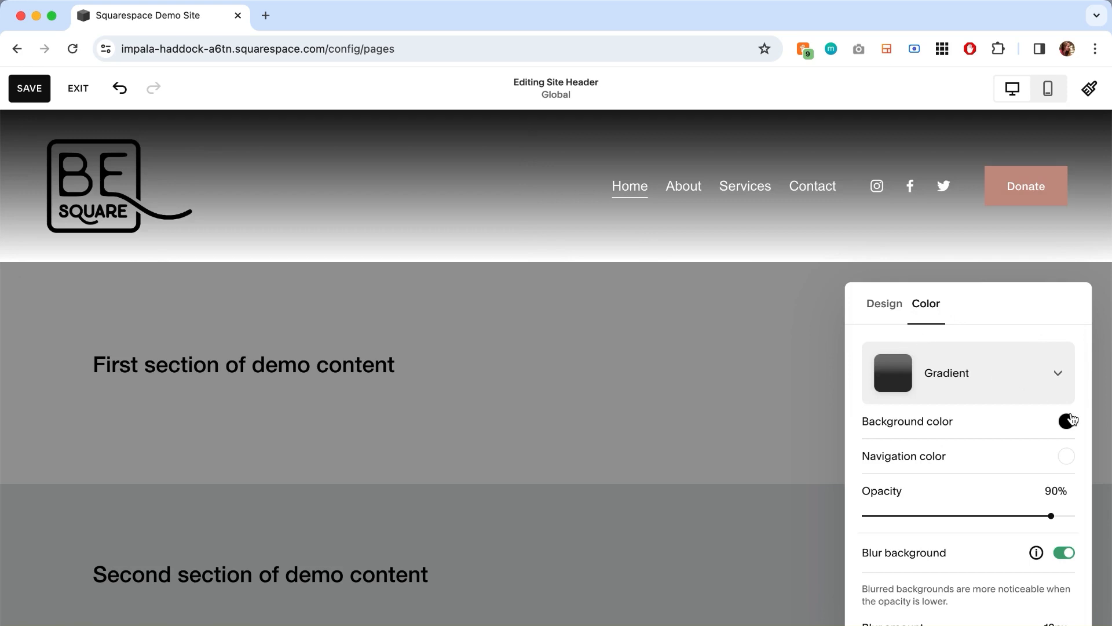
{"action": "left_click", "coordinate": [731, 394]}
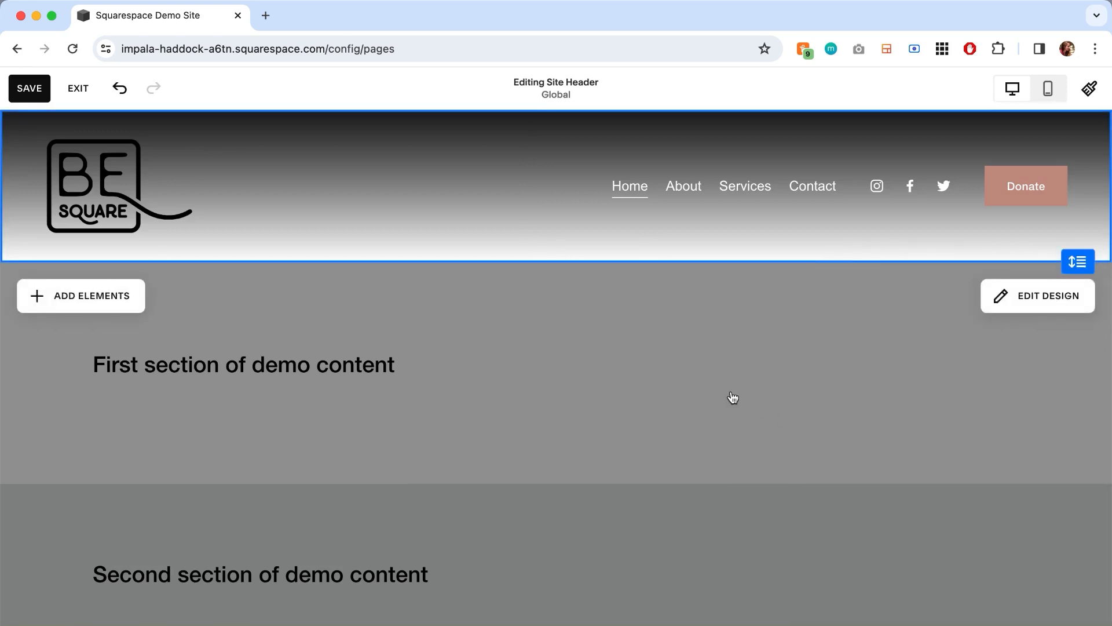
{"action": "left_click", "coordinate": [731, 394]}
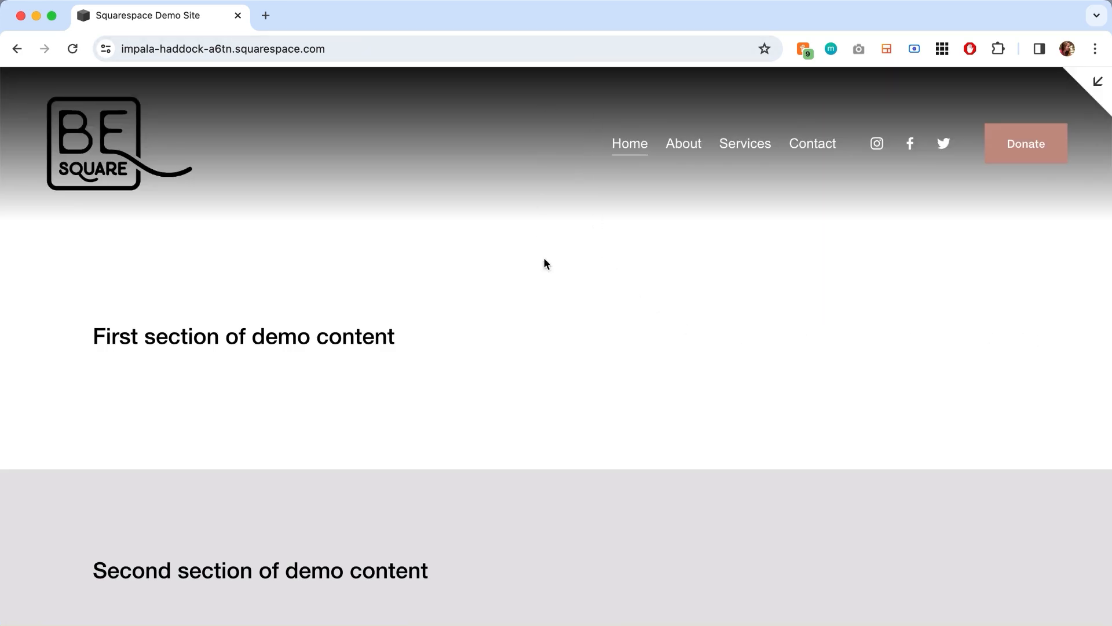
{"action": "left_click", "coordinate": [684, 145]}
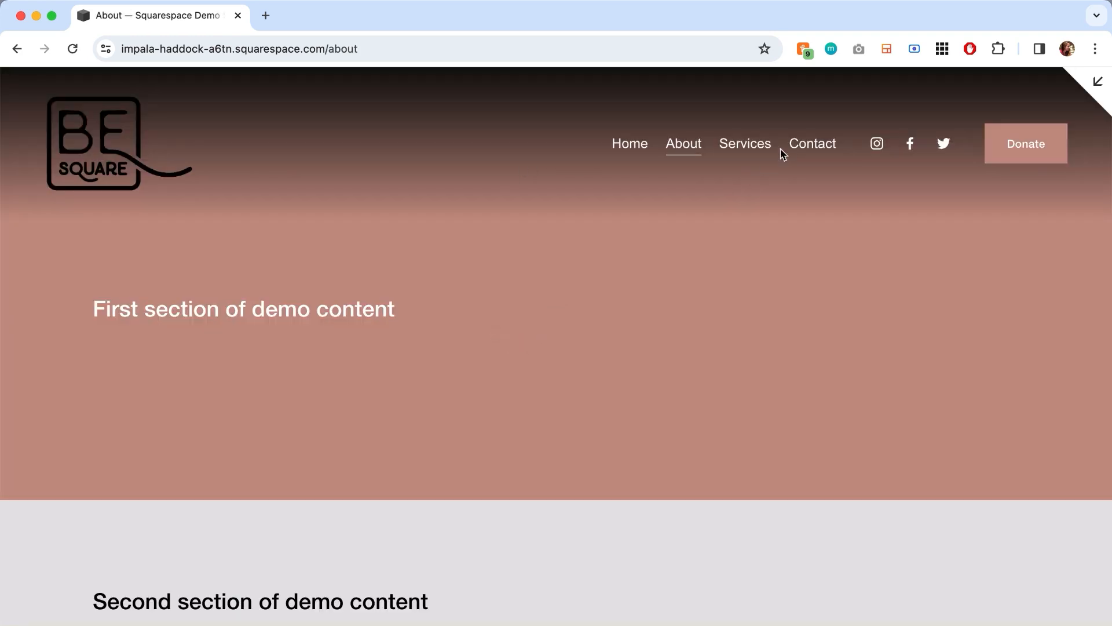
{"action": "left_click", "coordinate": [803, 143]}
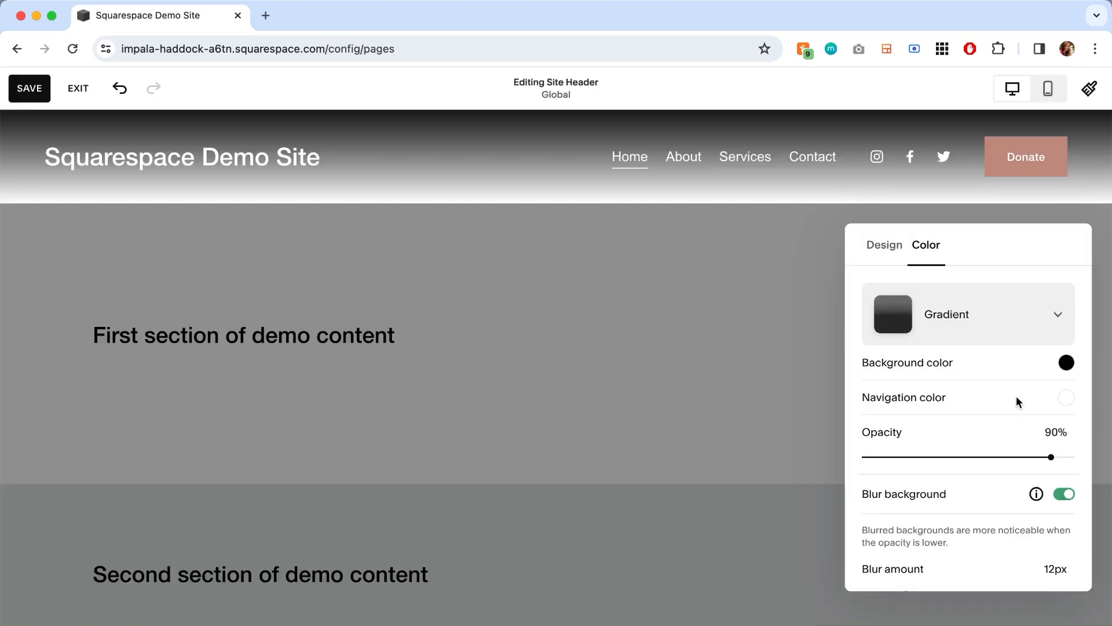
- Try the dusty pink, dark brown and light gray palette colors for the header navigation, and return it to white
{"action": "left_click", "coordinate": [1067, 397]}
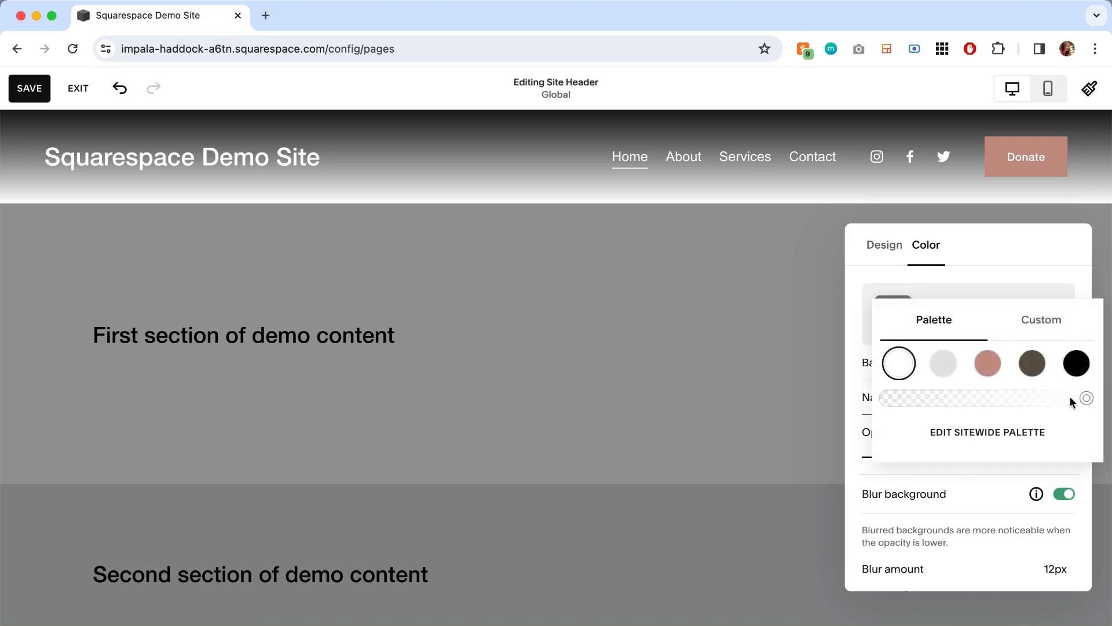
{"action": "left_click", "coordinate": [986, 366]}
{"action": "left_click", "coordinate": [1031, 363]}
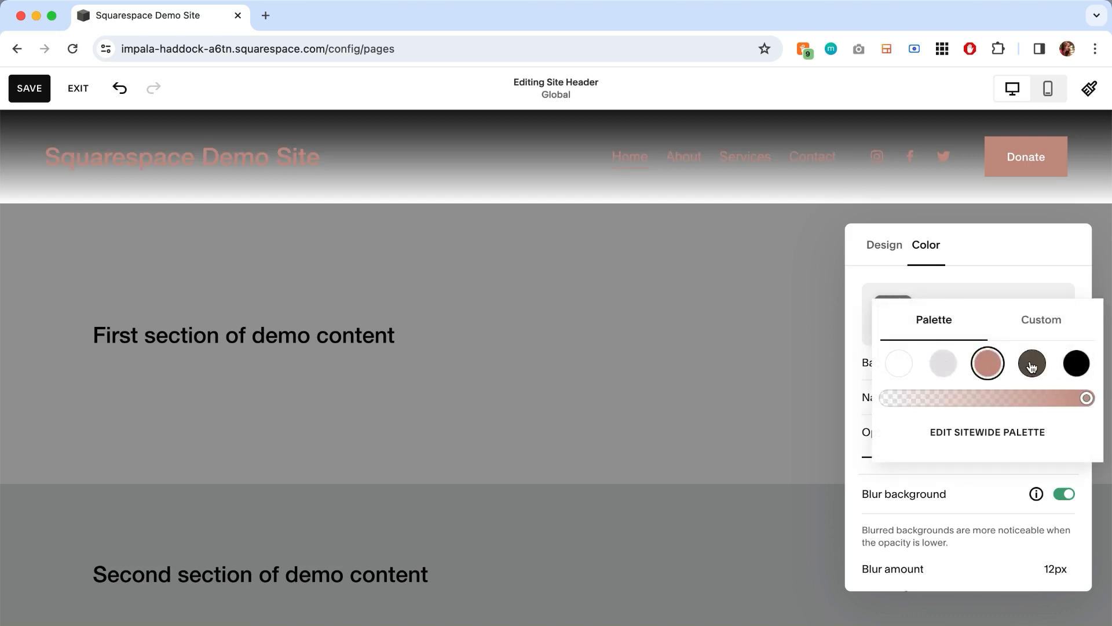
{"action": "left_click", "coordinate": [944, 365]}
{"action": "left_click", "coordinate": [898, 367]}
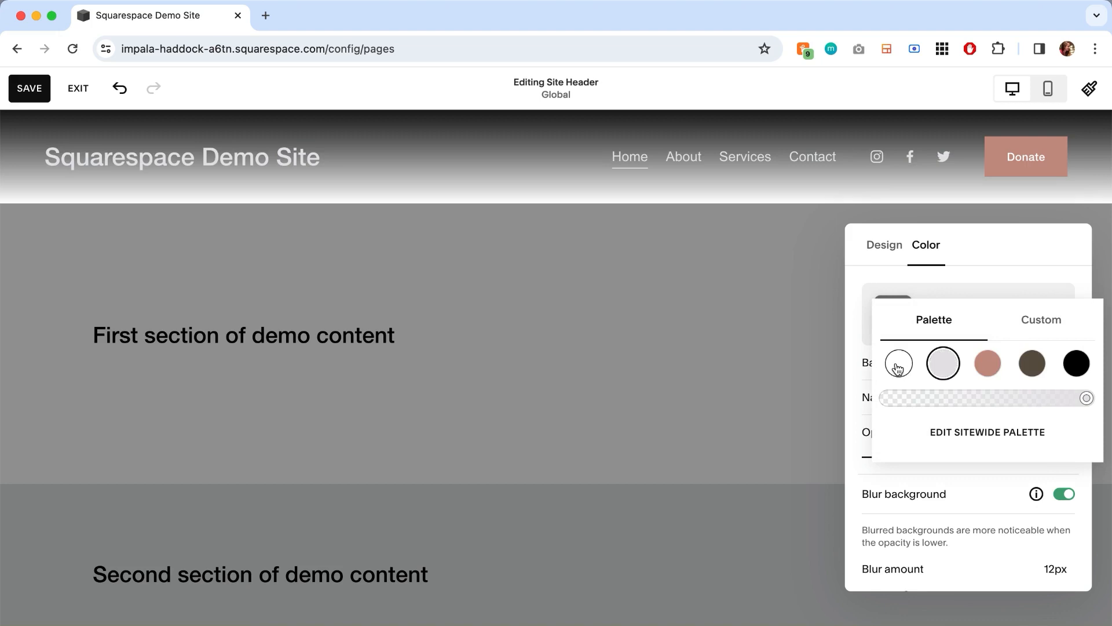
- Try 64% opacity for the header's gradient background and return it to 90%
{"action": "left_click", "coordinate": [982, 253]}
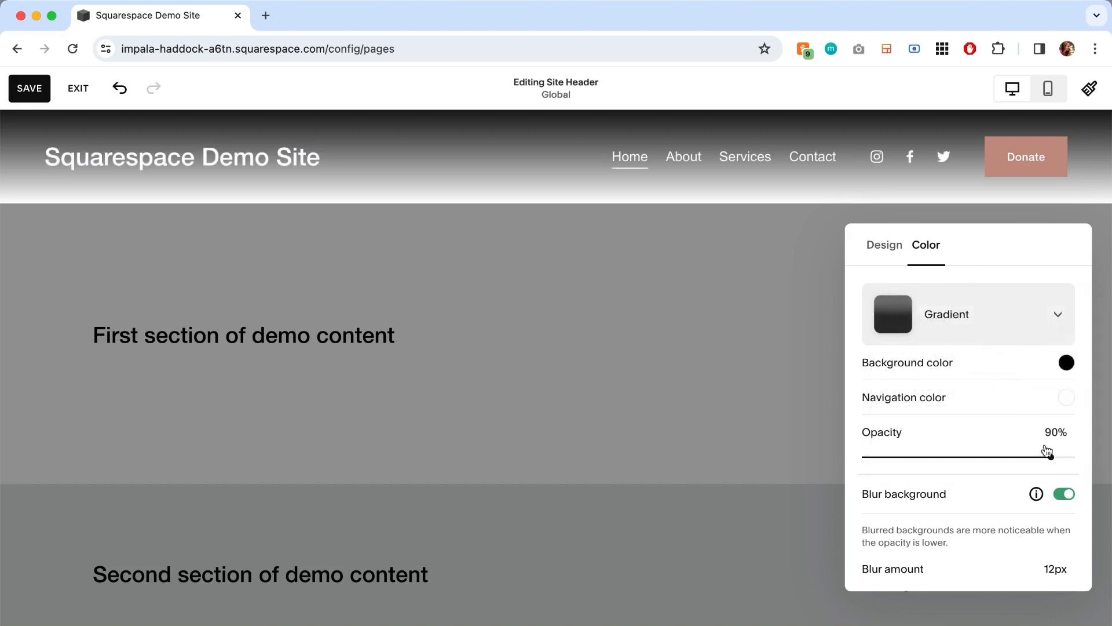
{"action": "left_click_drag", "start_coordinate": [1051, 457], "coordinate": [998, 457]}
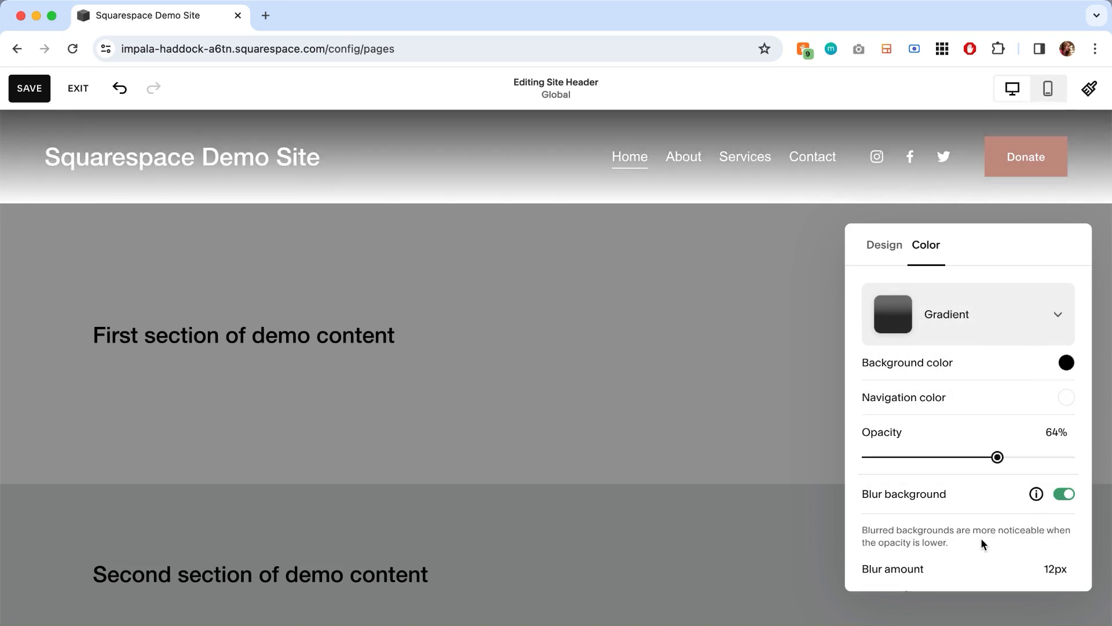
{"action": "scroll", "coordinate": [980, 530], "scroll_direction": "down", "scroll_amount": 1}
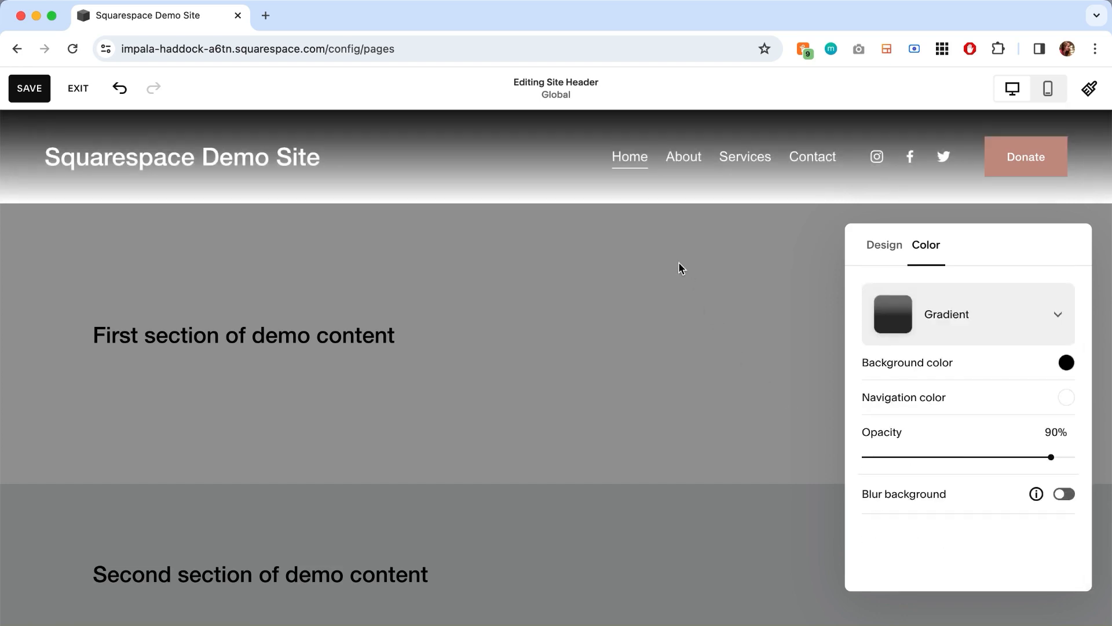
- Leave the header settings and give the first demo content section a free stock background image of orange desert dunes
{"action": "left_click", "coordinate": [681, 268]}
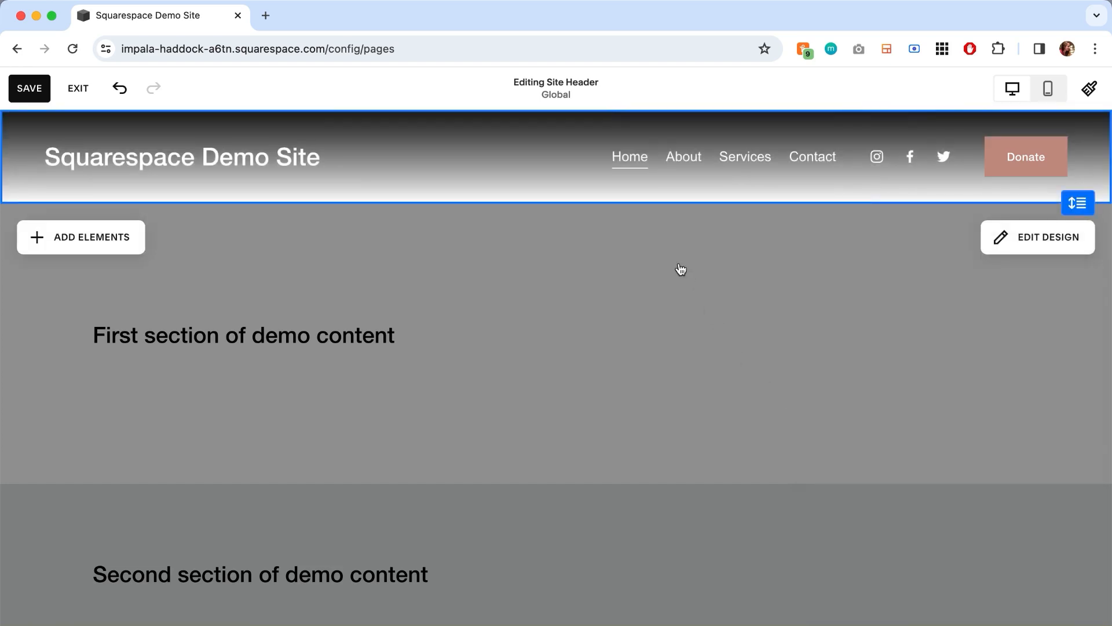
{"action": "left_click", "coordinate": [680, 270]}
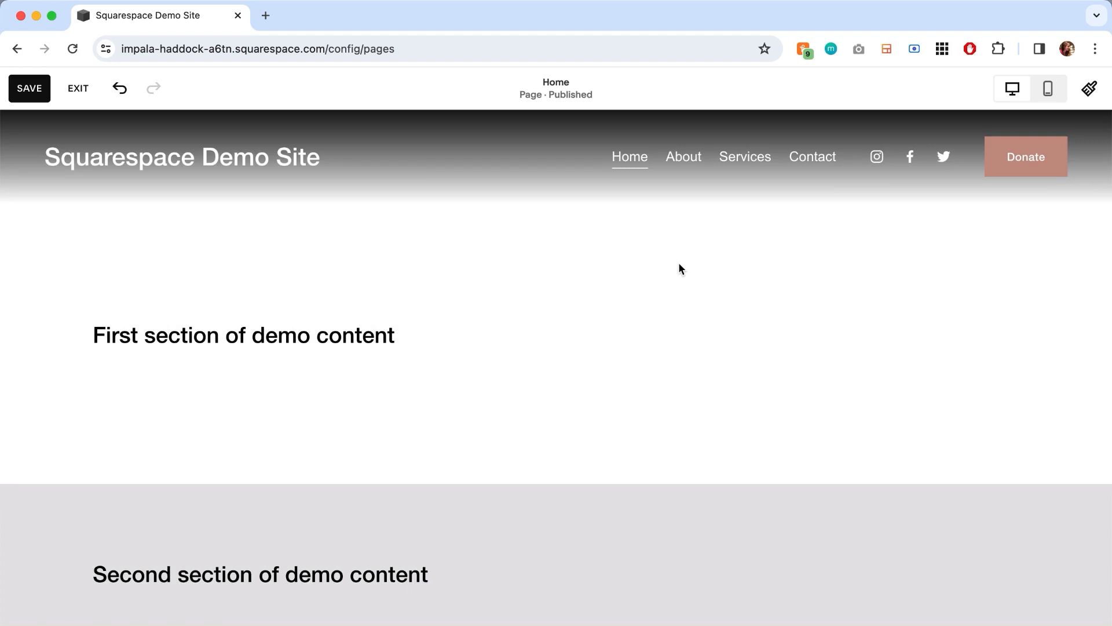
{"action": "left_click", "coordinate": [979, 251]}
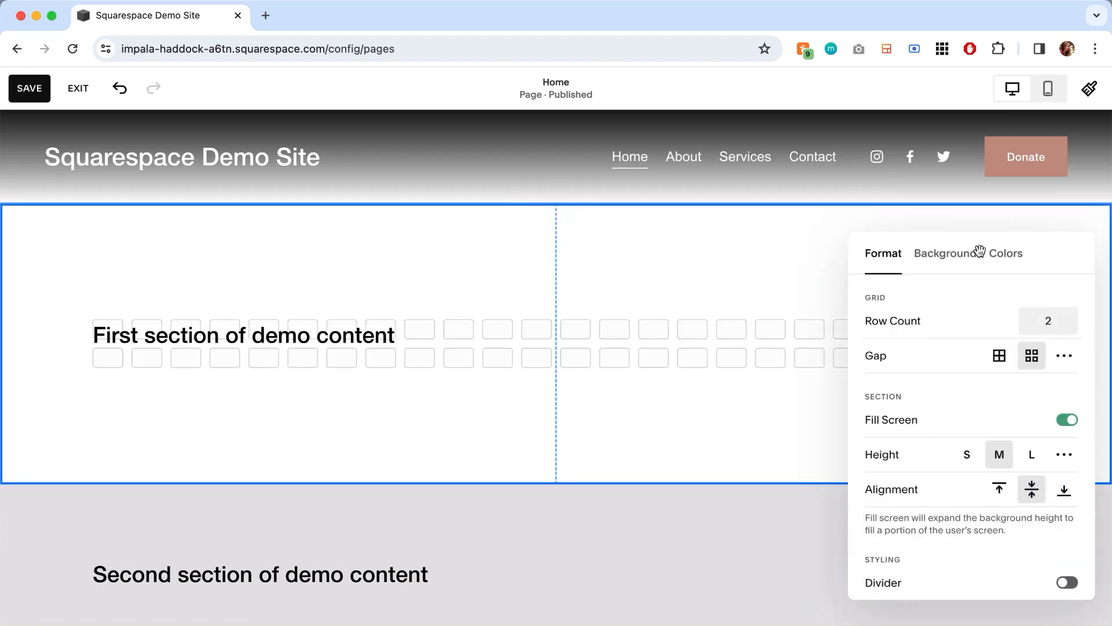
{"action": "left_click", "coordinate": [957, 268]}
{"action": "left_click", "coordinate": [971, 361]}
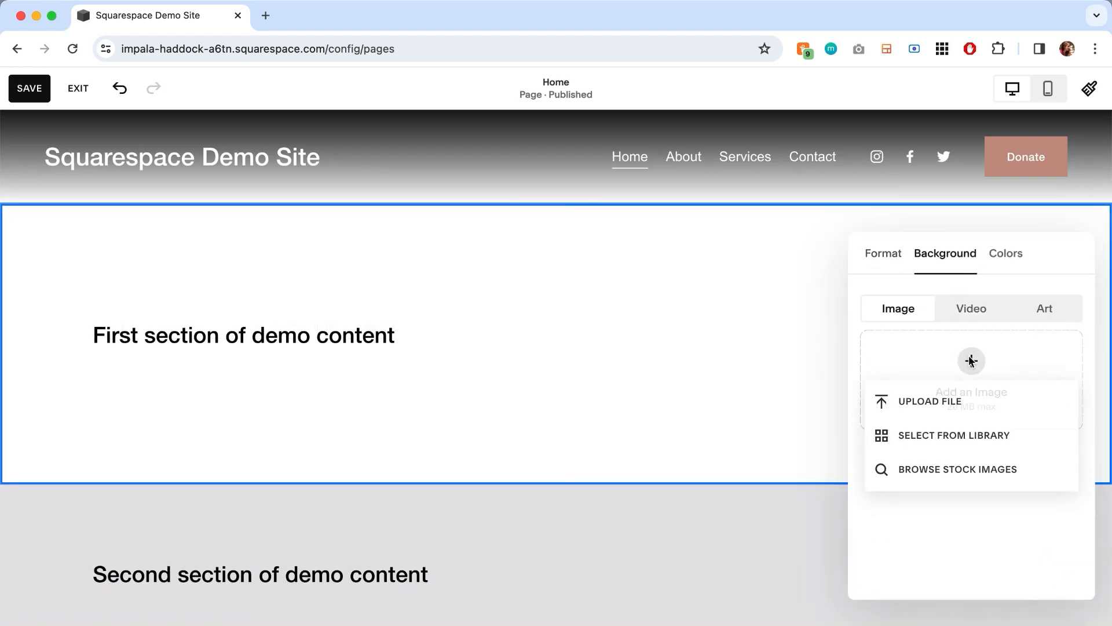
{"action": "left_click", "coordinate": [946, 469]}
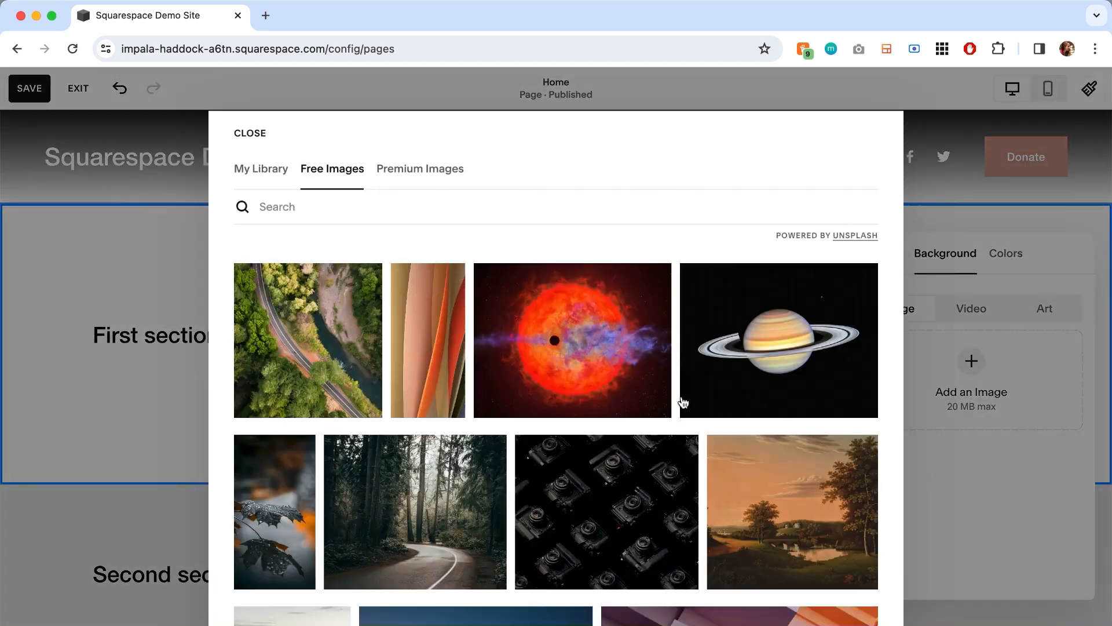
{"action": "scroll", "coordinate": [659, 388], "scroll_direction": "down", "scroll_amount": 6}
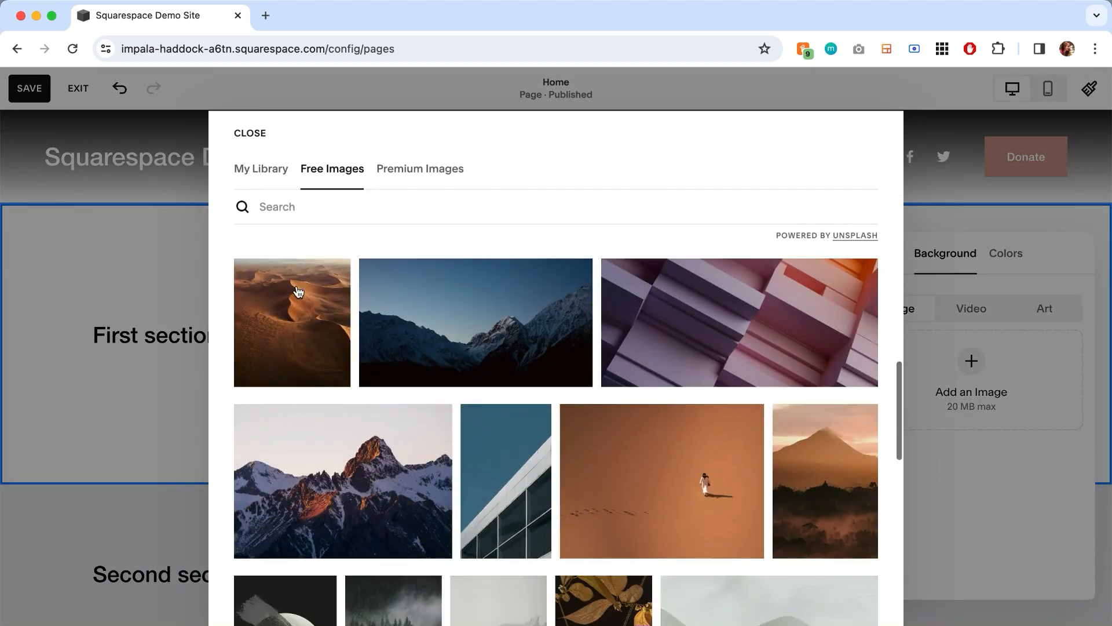
{"action": "left_click", "coordinate": [298, 291]}
{"action": "left_click", "coordinate": [715, 458]}
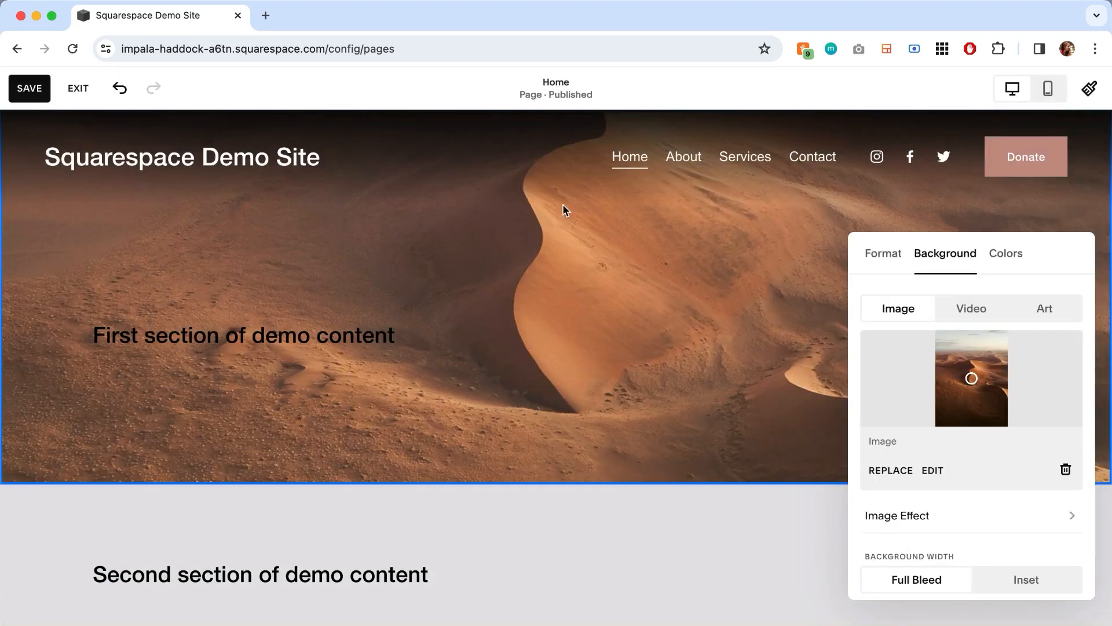
- In the header's color settings, turn on the background blur for the Gradient style and set the blur amount to 1px
{"action": "left_click", "coordinate": [551, 162]}
{"action": "left_click", "coordinate": [1018, 240]}
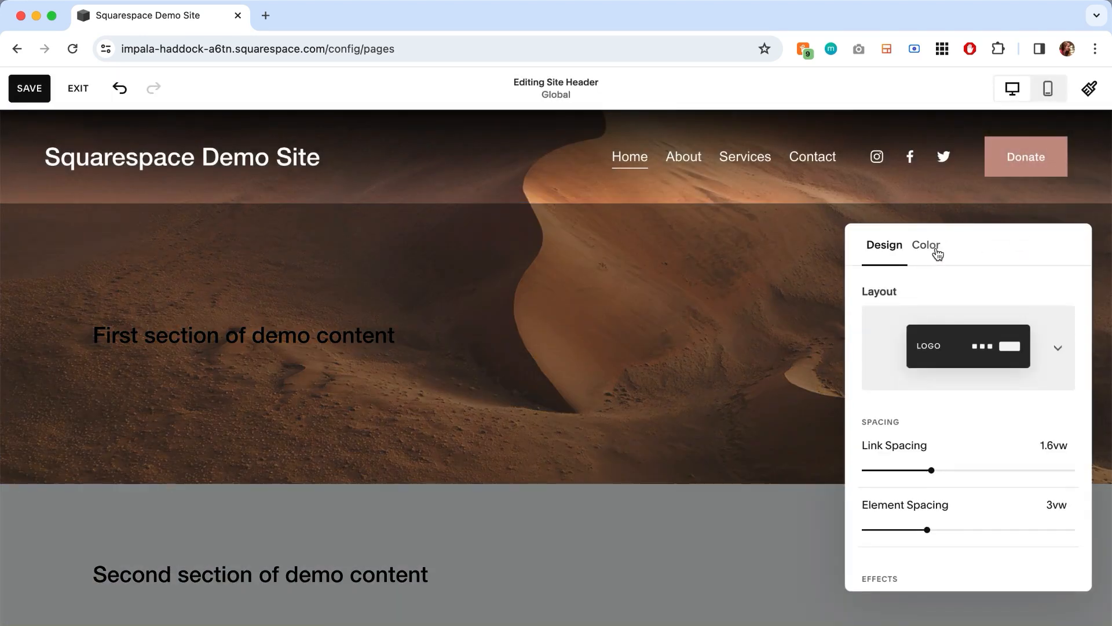
{"action": "left_click", "coordinate": [929, 247]}
{"action": "left_click", "coordinate": [1062, 496]}
{"action": "scroll", "coordinate": [1013, 504], "scroll_direction": "down", "scroll_amount": 2}
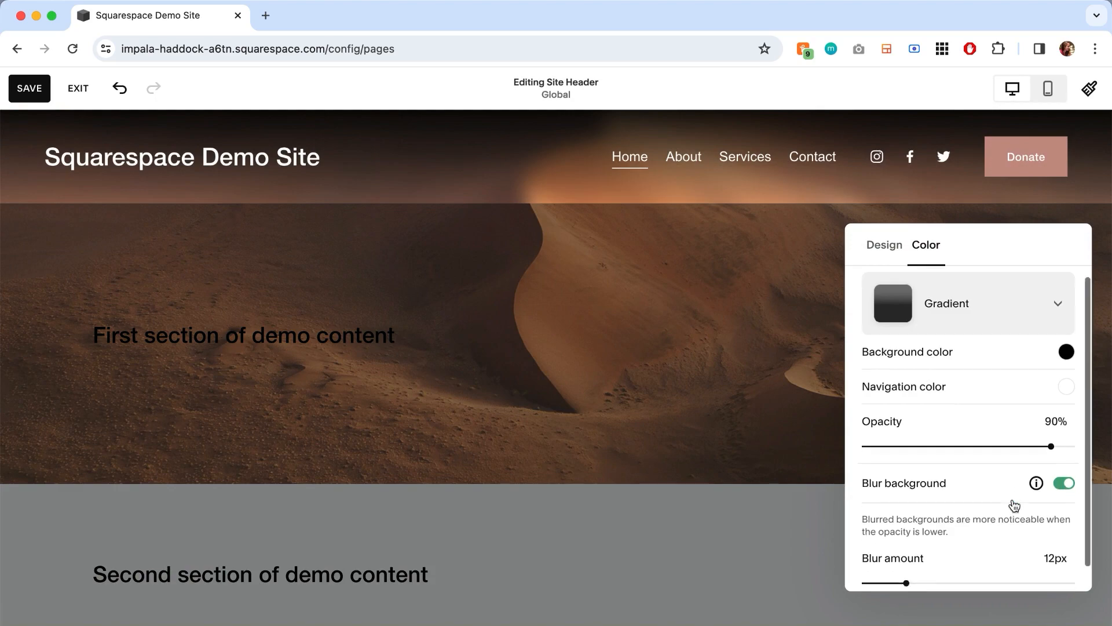
{"action": "left_click_drag", "start_coordinate": [907, 556], "coordinate": [868, 557]}
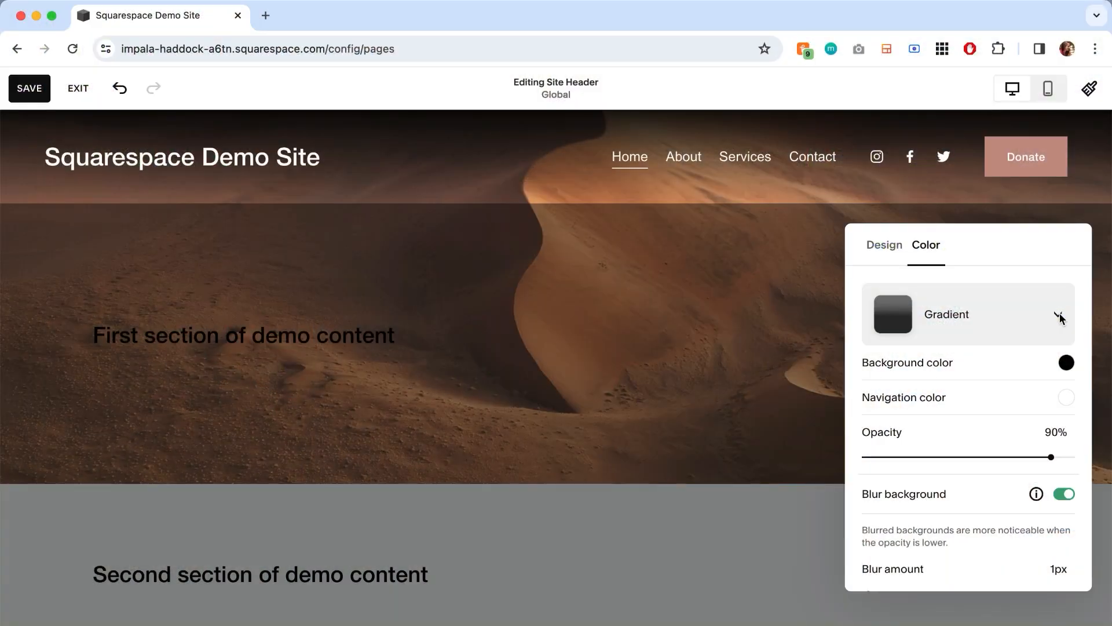
- Set the header's color style to Solid with the Color option, trying its Theme option and background blur
{"action": "left_click", "coordinate": [1059, 317]}
{"action": "left_click", "coordinate": [1034, 255]}
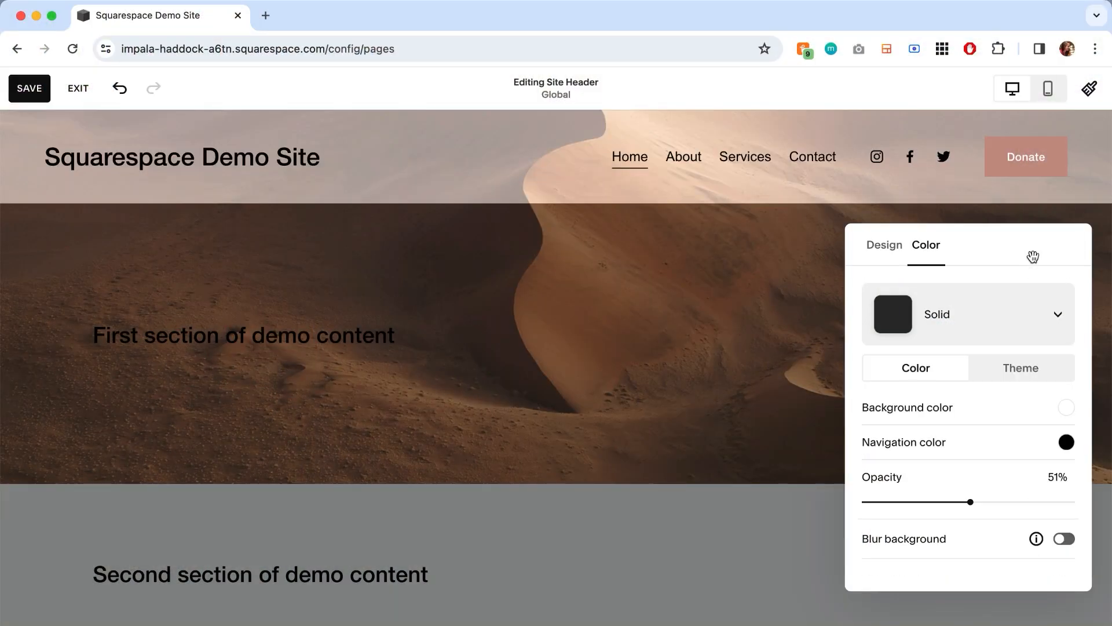
{"action": "left_click", "coordinate": [1022, 369]}
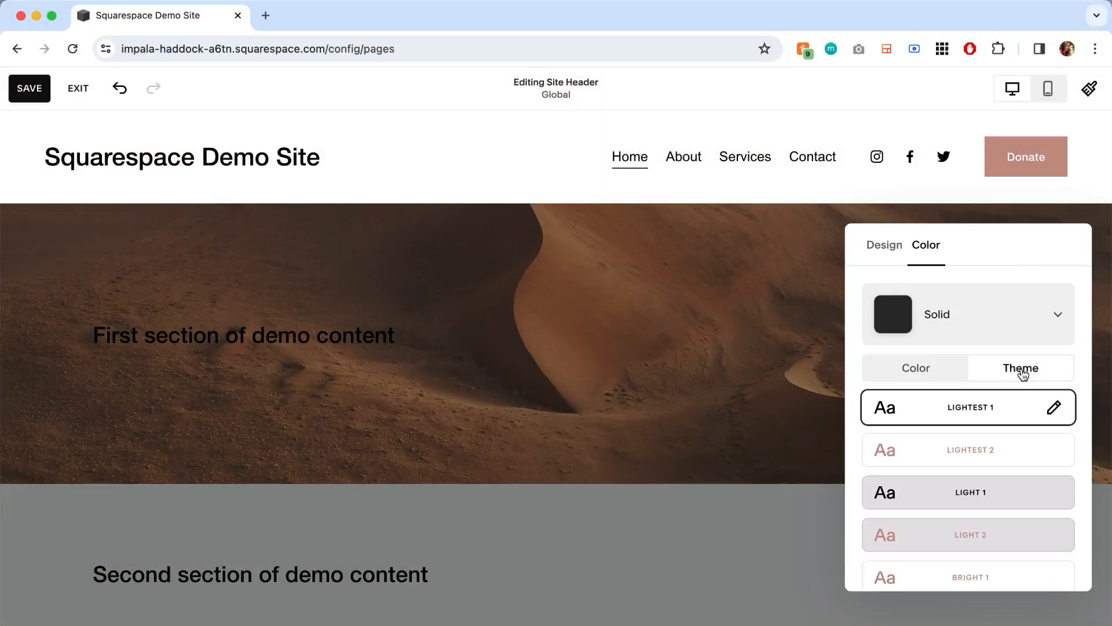
{"action": "left_click", "coordinate": [940, 377]}
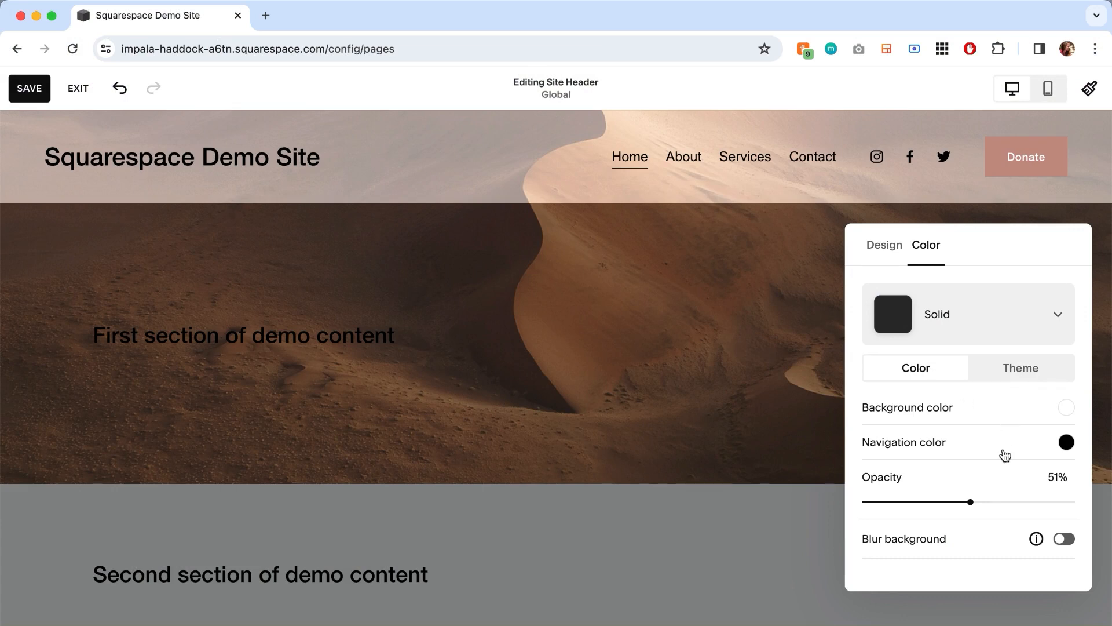
{"action": "left_click", "coordinate": [1064, 540]}
{"action": "left_click", "coordinate": [1064, 544]}
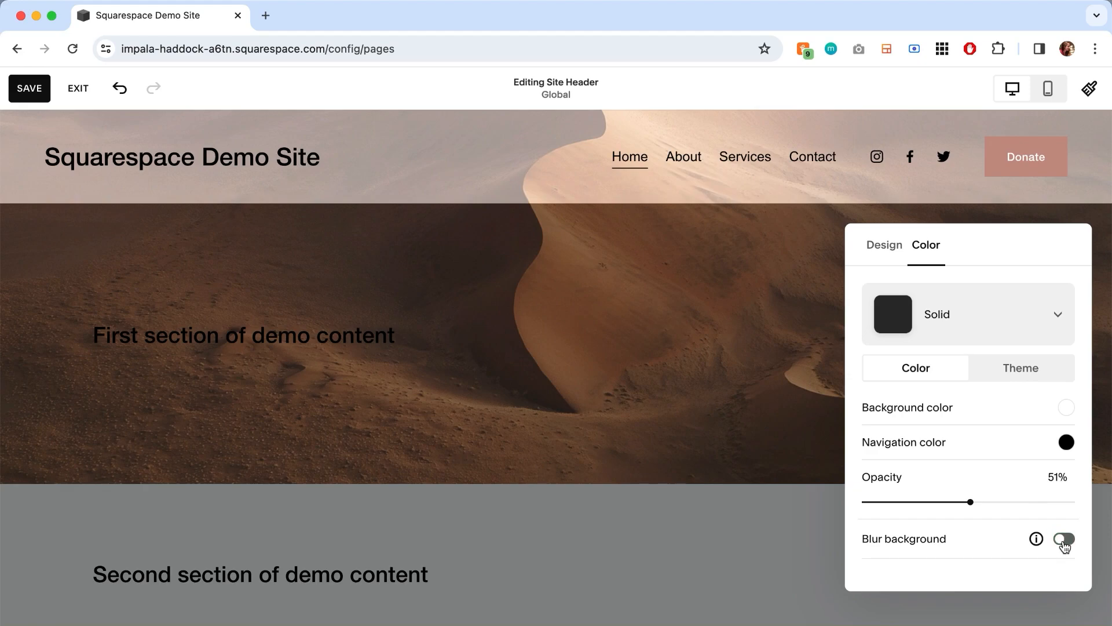